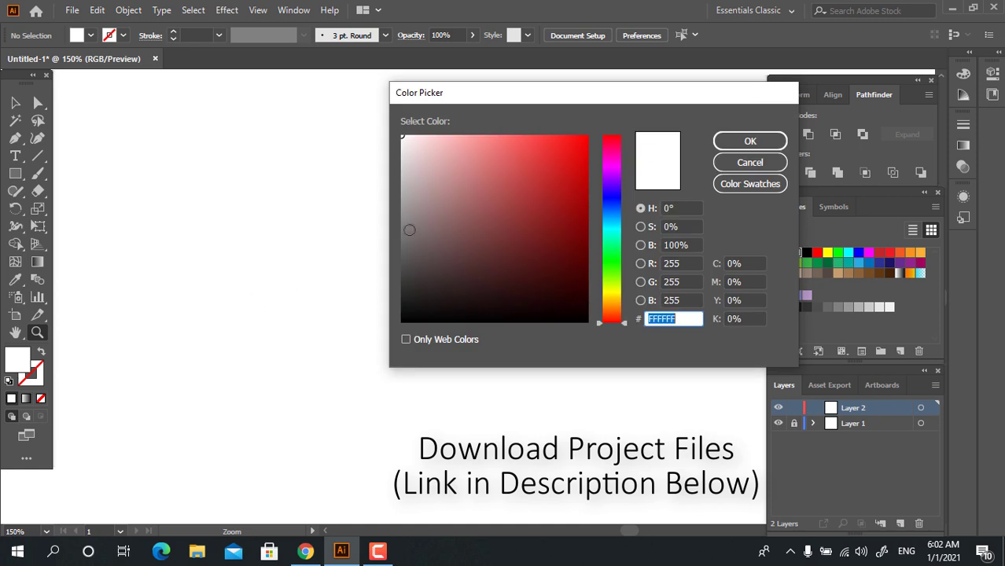
Step: Set the fill to light blue-grey B7C8CE and draw a square on Layer 2
{"action": "left_click", "coordinate": [611, 222]}
{"action": "left_click", "coordinate": [420, 166]}
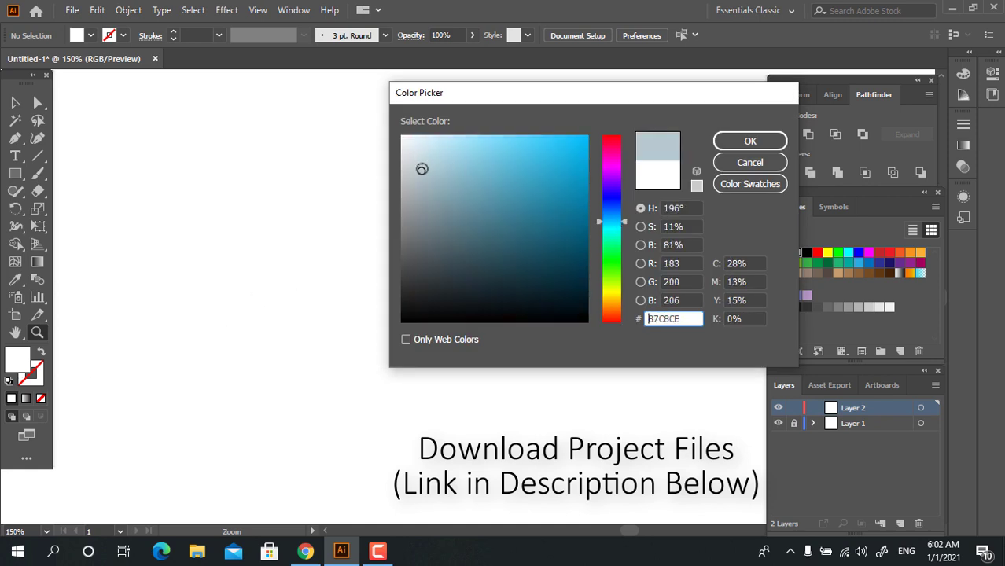
{"action": "left_click", "coordinate": [750, 141]}
{"action": "left_click", "coordinate": [22, 179]}
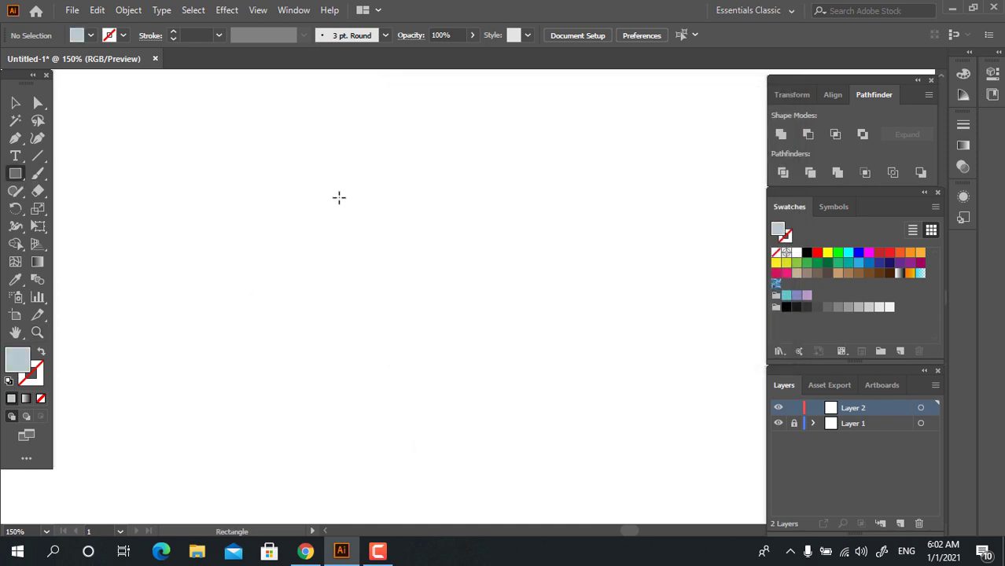
{"action": "left_click_drag", "start_coordinate": [322, 184], "coordinate": [559, 423]}
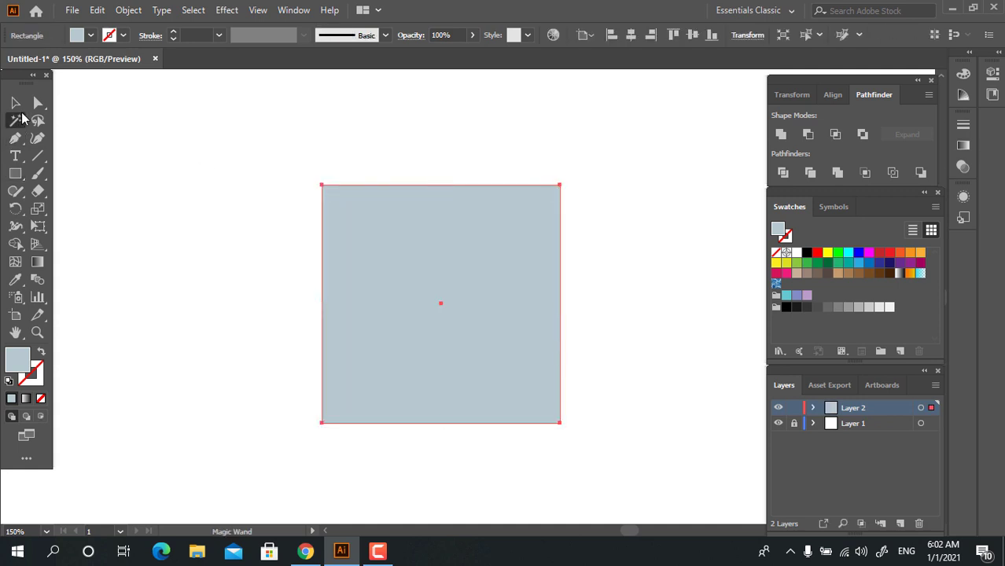
Step: Centre the square horizontally and vertically on the artboard
{"action": "left_click", "coordinate": [15, 102]}
{"action": "left_click", "coordinate": [636, 36]}
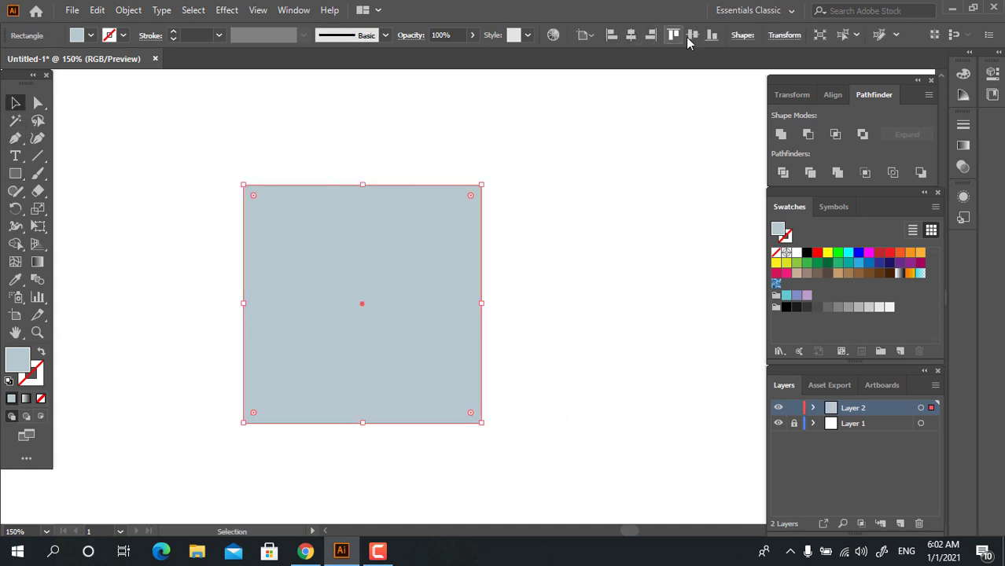
{"action": "left_click", "coordinate": [691, 35]}
{"action": "left_click_drag", "start_coordinate": [416, 190], "coordinate": [430, 203]}
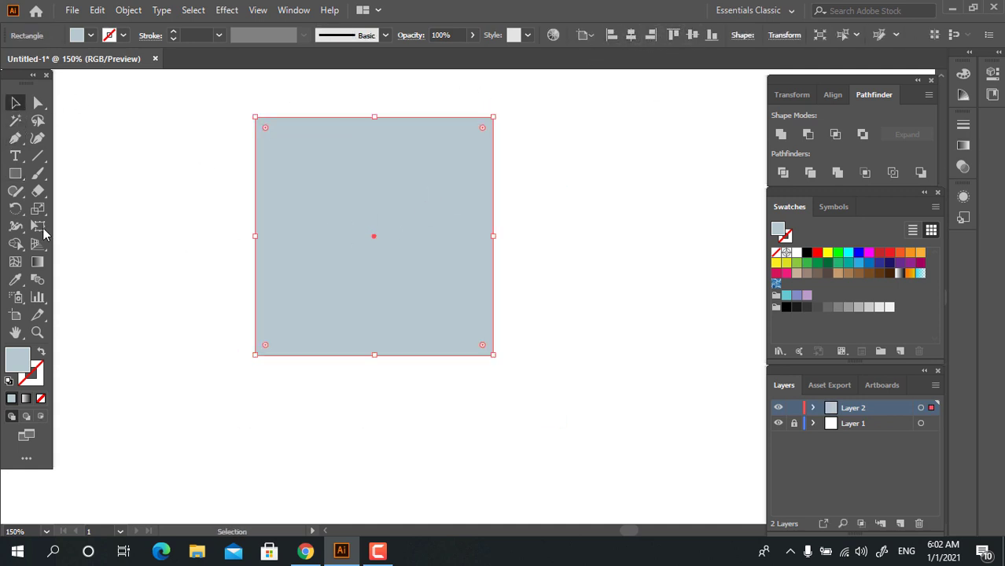
Step: Narrow the square's top edge evenly with Perspective Distort to form a trapezoid, and reduce its height from the top edge
{"action": "left_click", "coordinate": [41, 228]}
{"action": "left_click", "coordinate": [121, 201]}
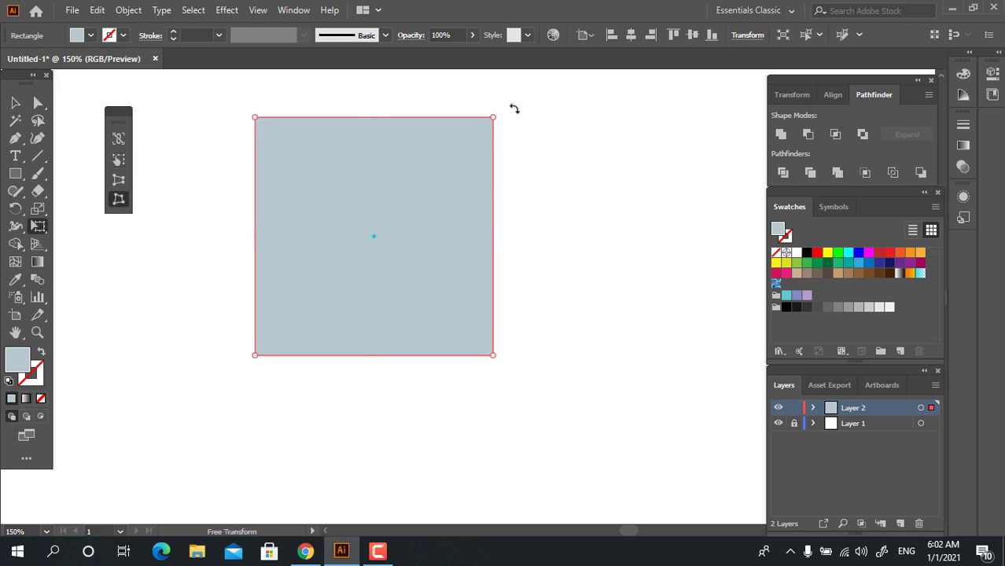
{"action": "left_click_drag", "start_coordinate": [495, 122], "coordinate": [459, 126]}
{"action": "key", "text": "v"}
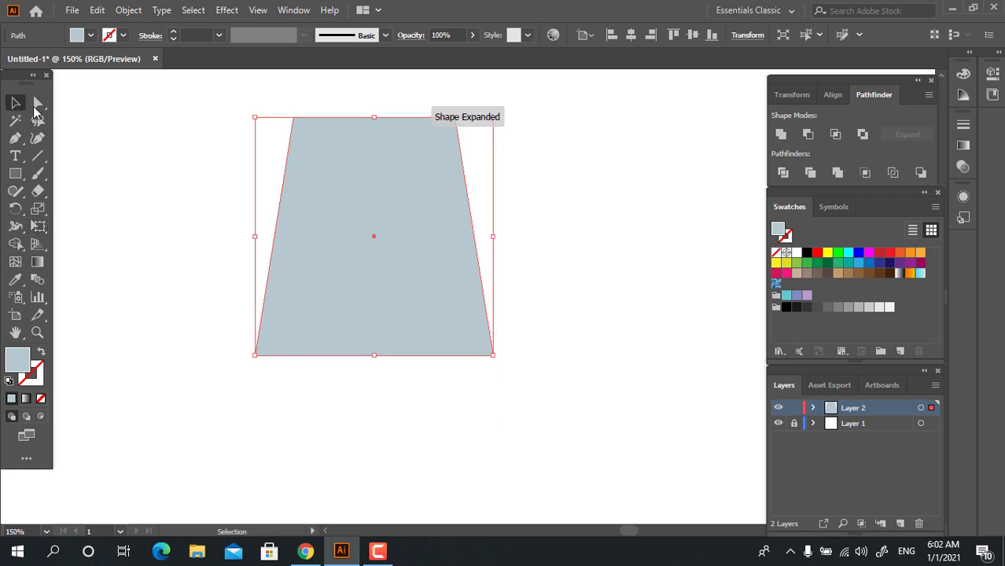
{"action": "left_click_drag", "start_coordinate": [368, 126], "coordinate": [373, 179]}
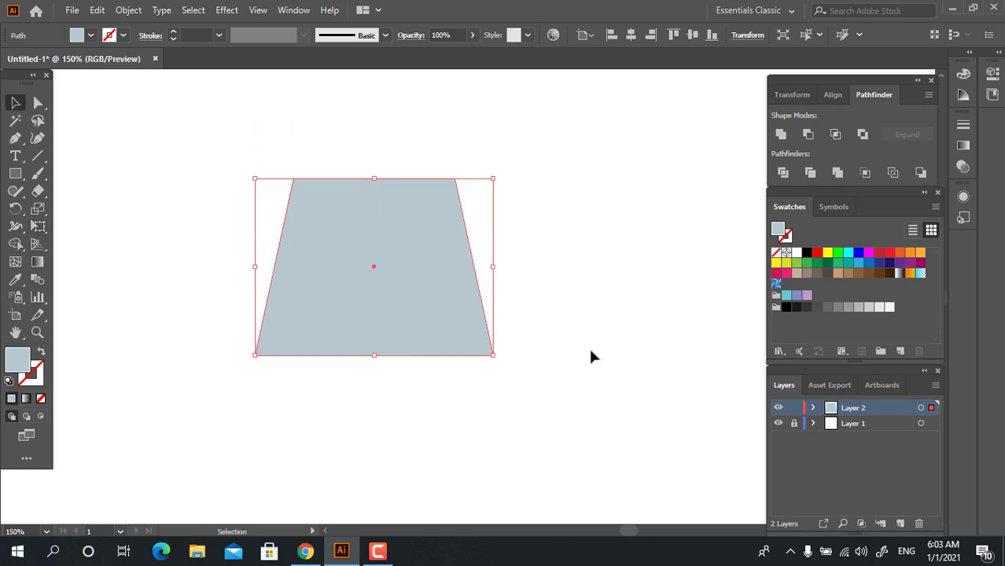
{"action": "left_click", "coordinate": [588, 345]}
Step: Round all four corners of the trapezoid to a radius of about 15.16 px
{"action": "left_click_drag", "start_coordinate": [551, 320], "coordinate": [551, 301]}
{"action": "key", "text": "z"}
{"action": "left_click", "coordinate": [415, 217]}
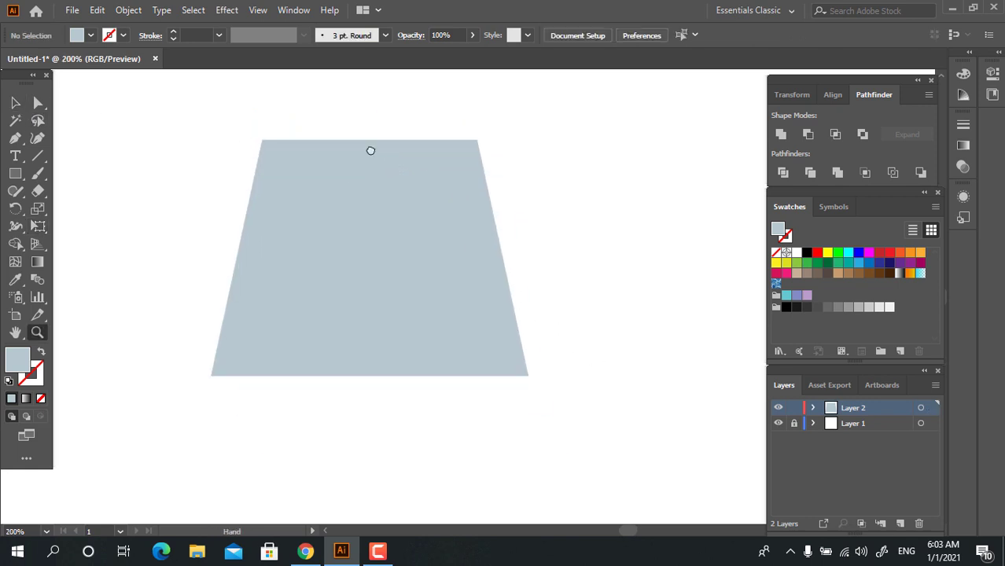
{"action": "left_click", "coordinate": [37, 102]}
{"action": "left_click", "coordinate": [290, 187]}
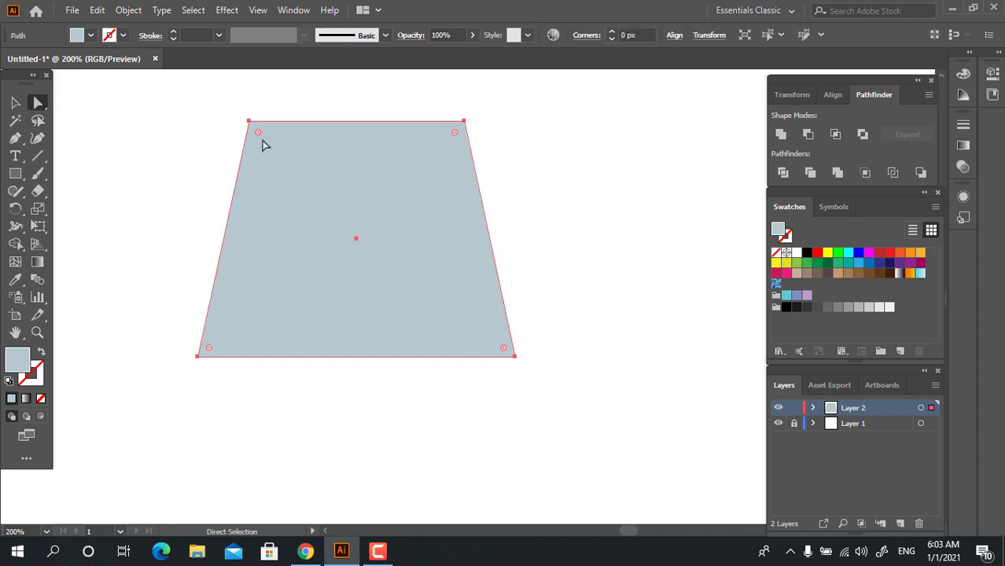
{"action": "left_click_drag", "start_coordinate": [258, 134], "coordinate": [268, 157]}
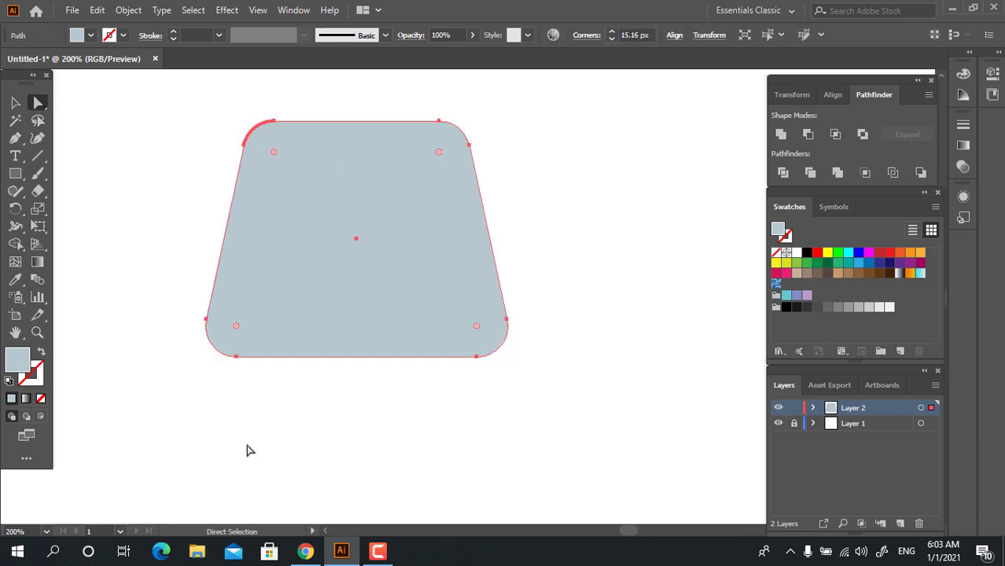
Step: Change the rounded trapezoid's fill to a lighter, less saturated blue-grey and deselect it
{"action": "double_click", "coordinate": [17, 361]}
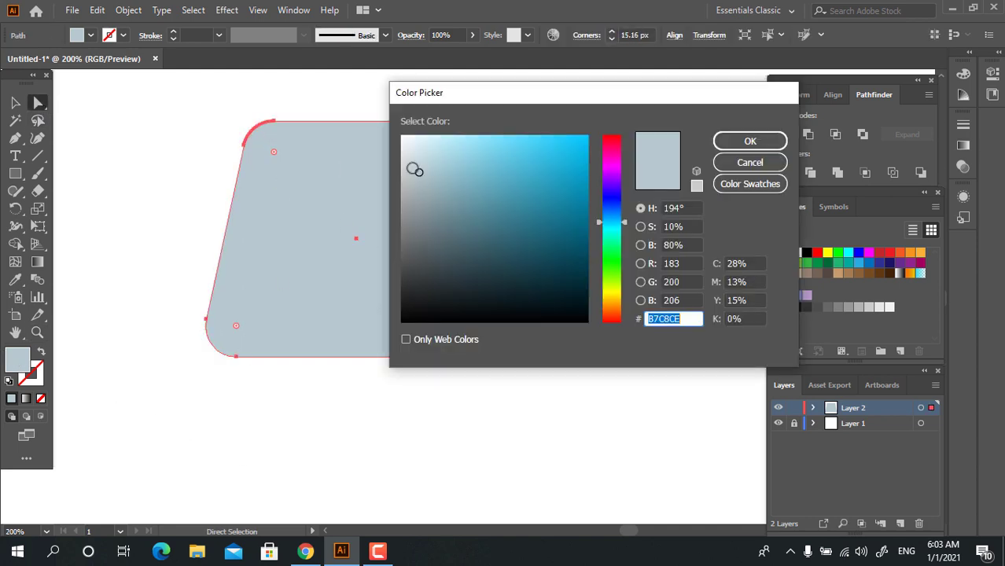
{"action": "left_click_drag", "start_coordinate": [413, 168], "coordinate": [408, 160]}
{"action": "left_click", "coordinate": [768, 150]}
{"action": "left_click_drag", "start_coordinate": [418, 334], "coordinate": [361, 348]}
{"action": "left_click", "coordinate": [15, 103]}
{"action": "left_click", "coordinate": [614, 376]}
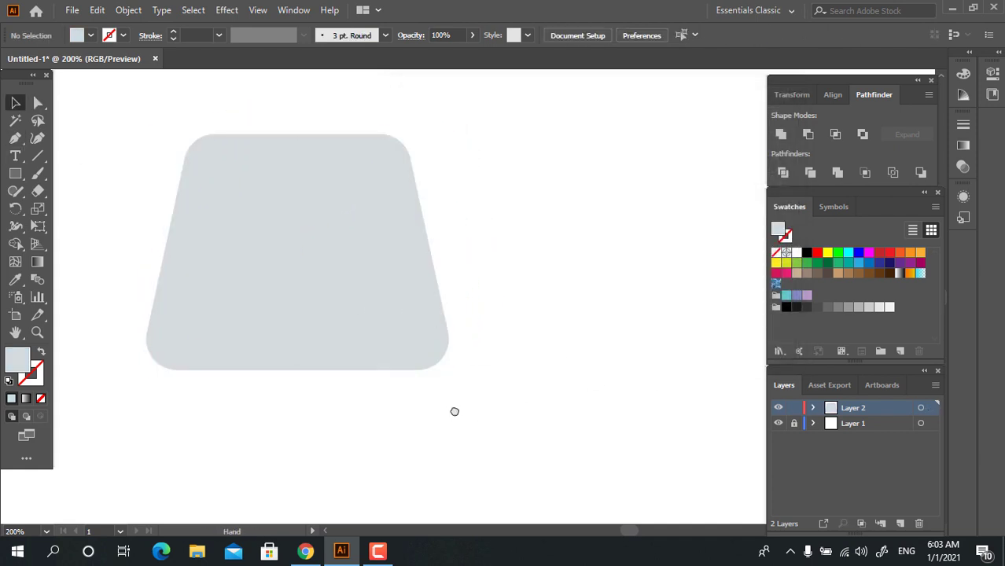
Step: Copy the rounded trapezoid and paste the duplicate in front of it
{"action": "left_click_drag", "start_coordinate": [454, 410], "coordinate": [469, 353]}
{"action": "left_click", "coordinate": [391, 249]}
{"action": "left_click_drag", "start_coordinate": [407, 226], "coordinate": [449, 304]}
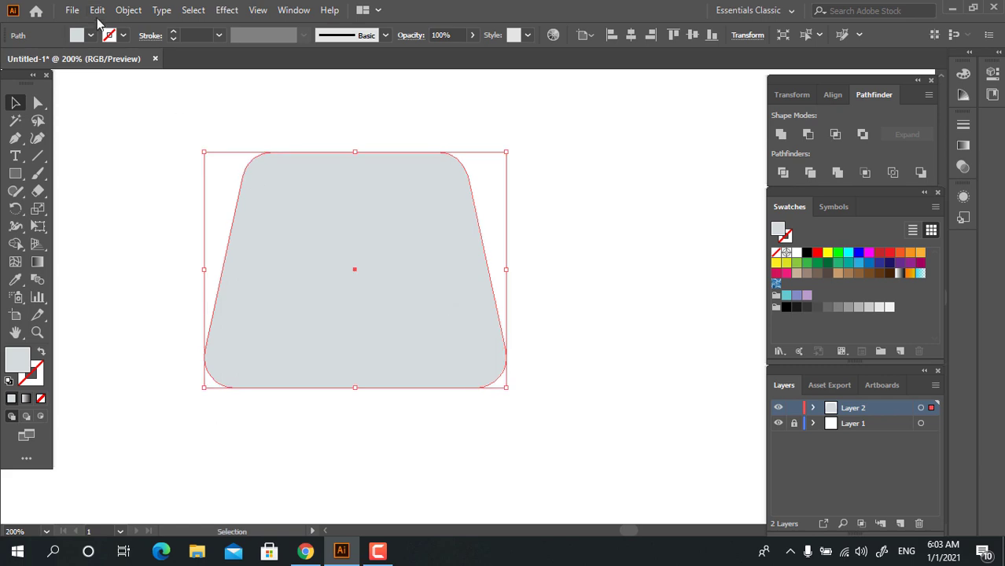
{"action": "left_click", "coordinate": [96, 11]}
{"action": "left_click", "coordinate": [126, 84]}
{"action": "left_click", "coordinate": [97, 11]}
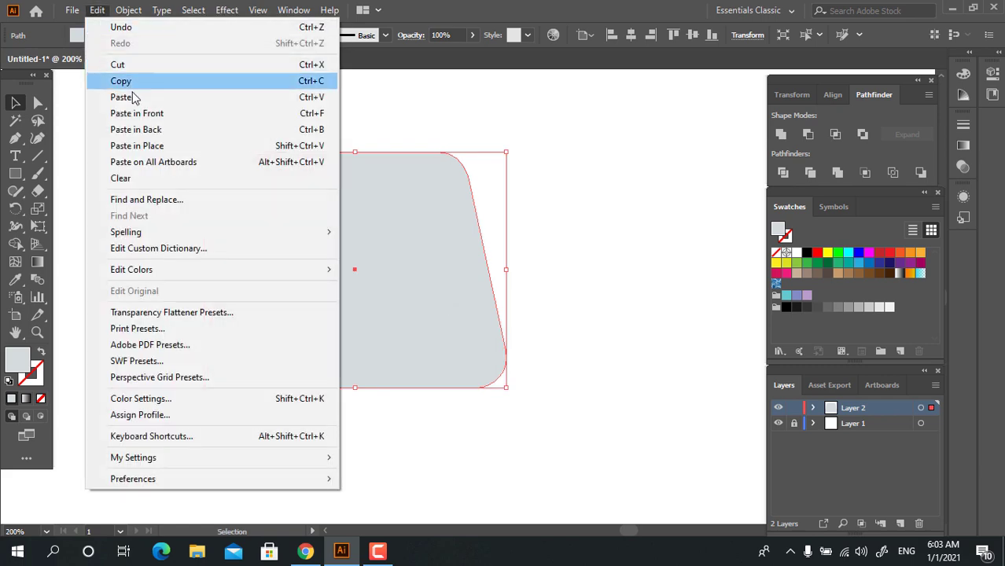
{"action": "left_click", "coordinate": [135, 108]}
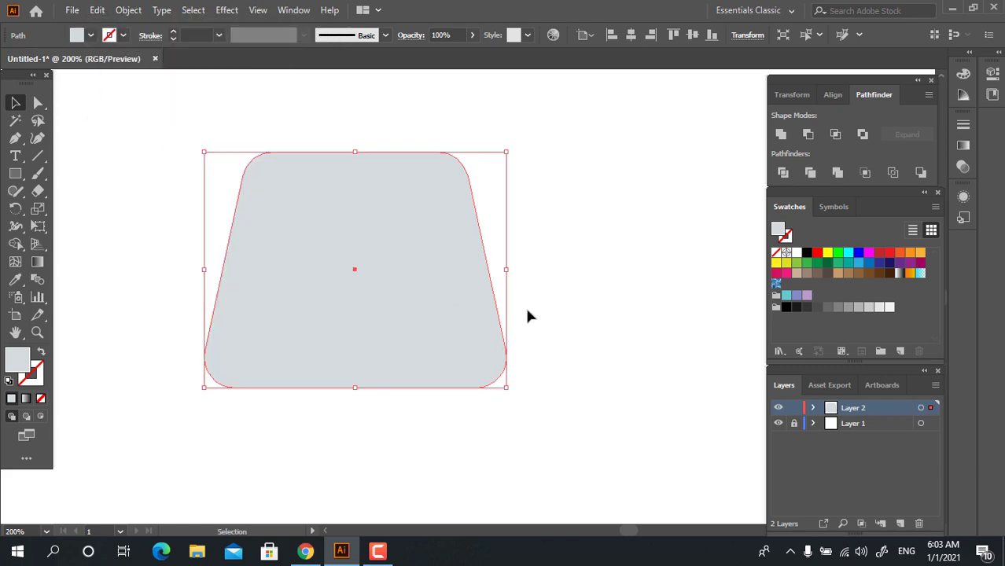
Step: Recolour the pasted trapezoid copy with a darker grey fill
{"action": "double_click", "coordinate": [17, 359]}
{"action": "left_click_drag", "start_coordinate": [407, 163], "coordinate": [410, 176]}
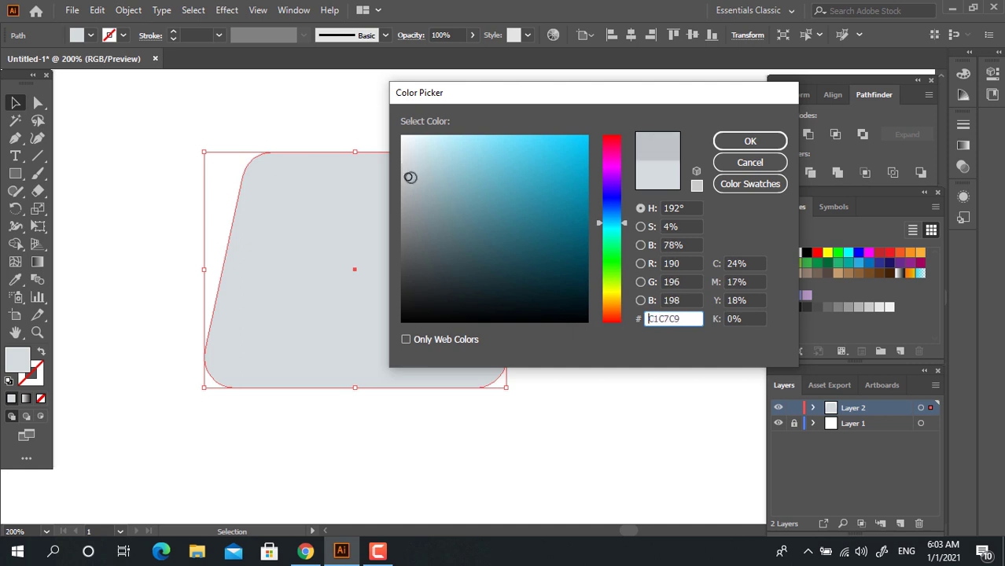
{"action": "left_click", "coordinate": [750, 141]}
{"action": "right_click", "coordinate": [460, 291]}
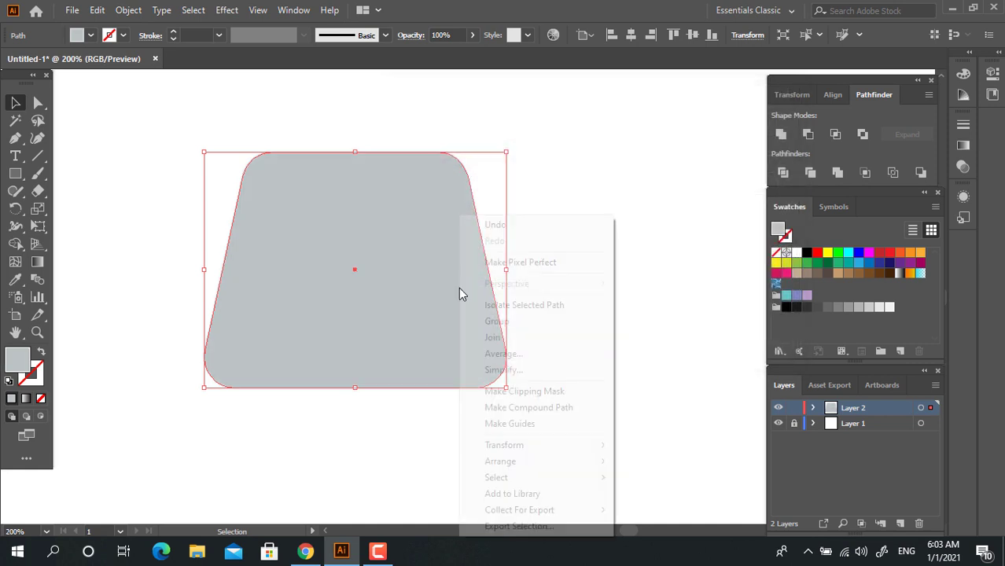
{"action": "left_click", "coordinate": [421, 247]}
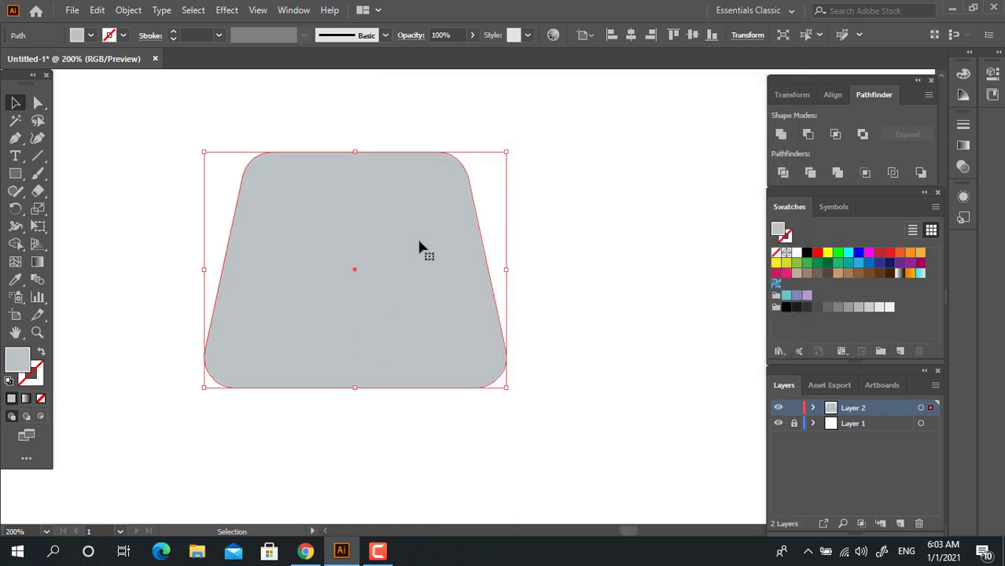
Step: Move the darker copy slightly straight down and send it to the back
{"action": "left_click_drag", "start_coordinate": [421, 246], "coordinate": [416, 254]}
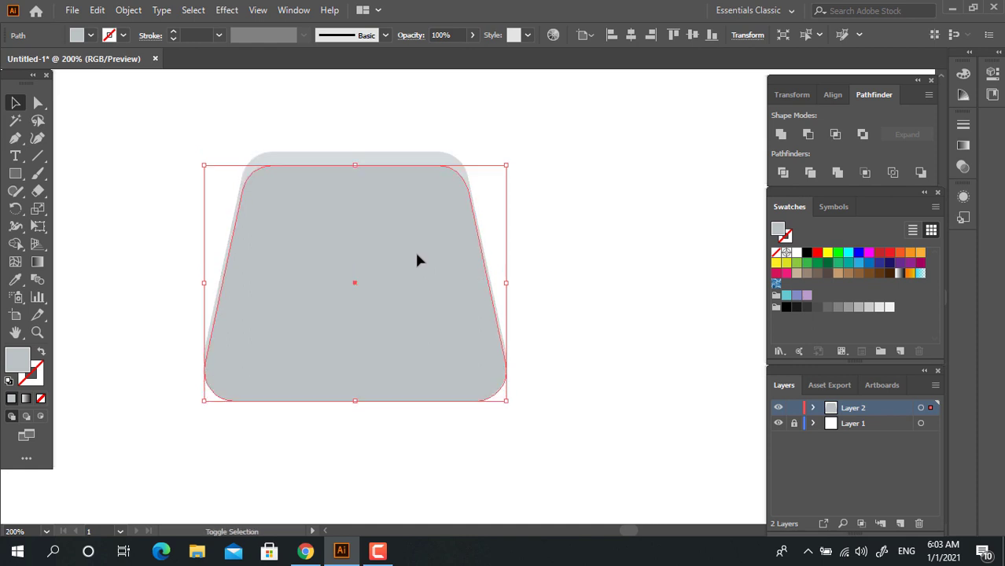
{"action": "right_click", "coordinate": [416, 255]}
{"action": "mouse_move", "coordinate": [548, 464]}
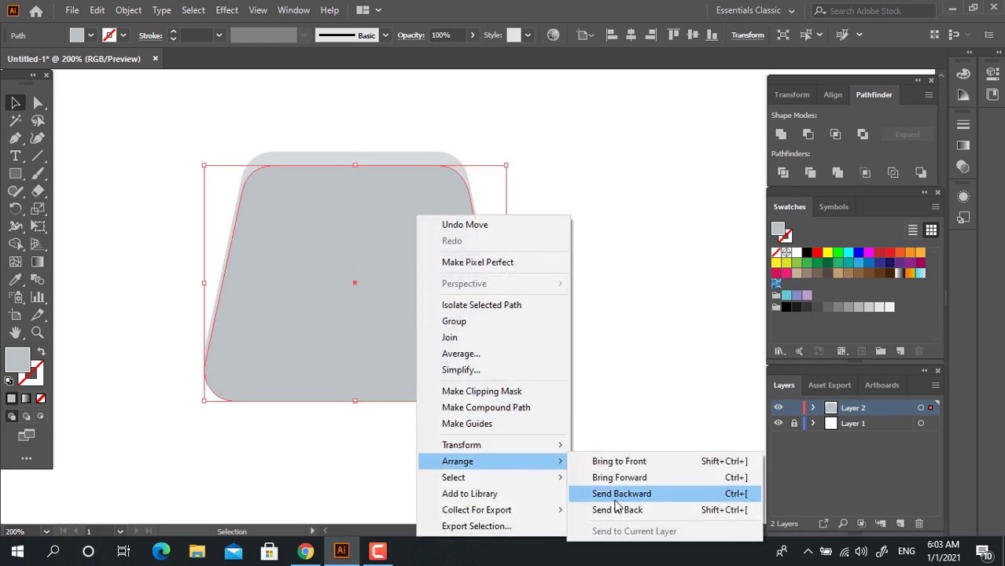
{"action": "left_click", "coordinate": [606, 507]}
Step: Draw a small closed triangle with the Pen tool to fill the notch between both shapes at the lower-right corner
{"action": "key", "text": "z"}
{"action": "left_click", "coordinate": [487, 413]}
{"action": "key", "text": "space"}
{"action": "left_click_drag", "start_coordinate": [518, 318], "coordinate": [649, 394]}
{"action": "left_click", "coordinate": [199, 333]}
{"action": "key", "text": "space"}
{"action": "left_click_drag", "start_coordinate": [376, 318], "coordinate": [95, 348]}
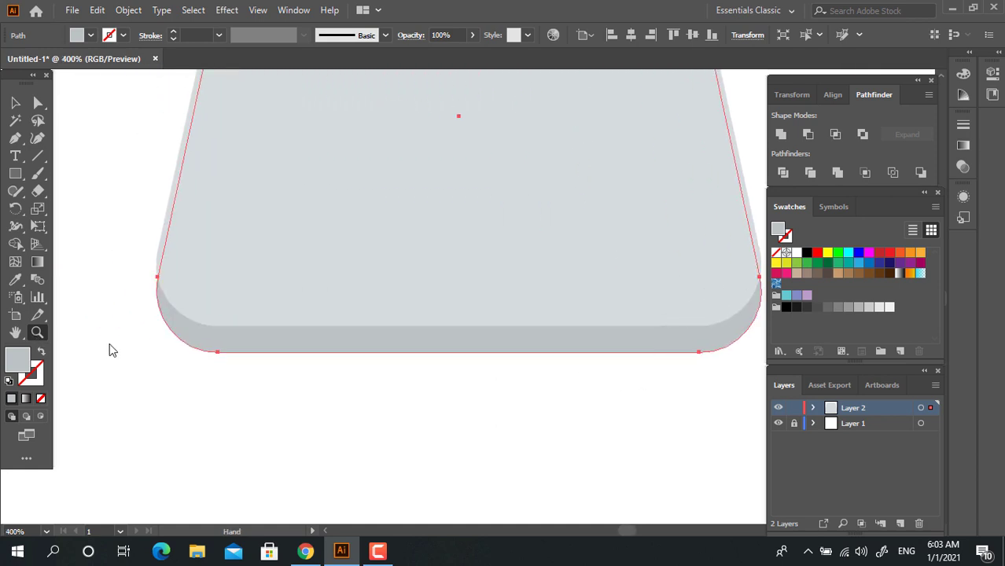
{"action": "key", "text": "space"}
{"action": "left_click_drag", "start_coordinate": [233, 365], "coordinate": [158, 370]}
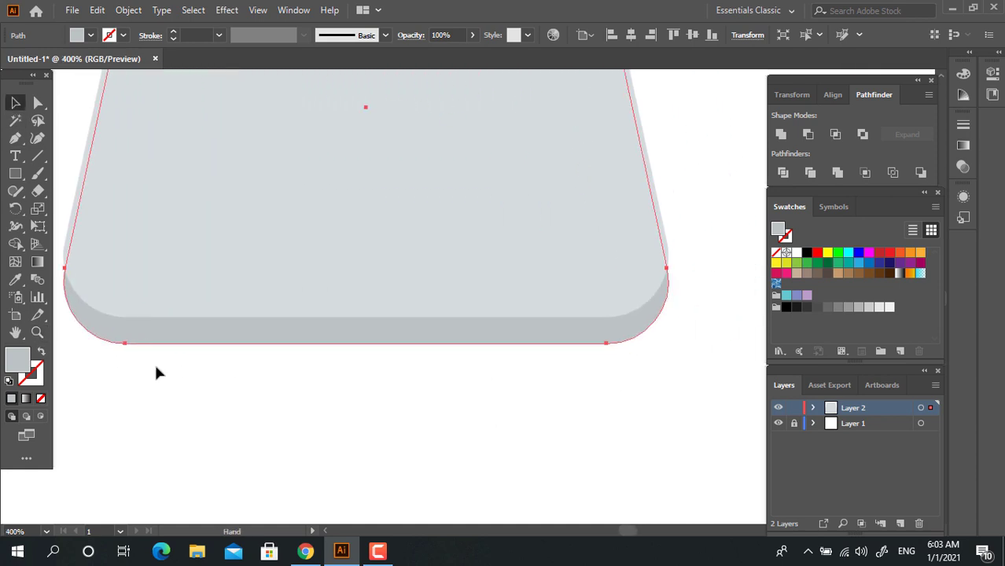
{"action": "key", "text": "v"}
{"action": "left_click", "coordinate": [261, 388]}
{"action": "key", "text": "space"}
{"action": "left_click_drag", "start_coordinate": [261, 388], "coordinate": [292, 417]}
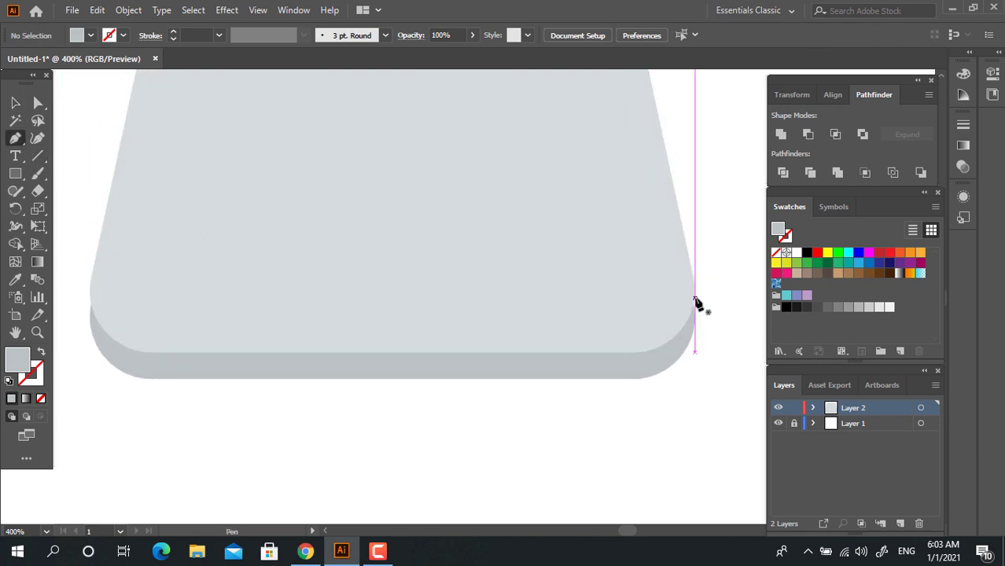
{"action": "left_click_drag", "start_coordinate": [695, 300], "coordinate": [682, 339]}
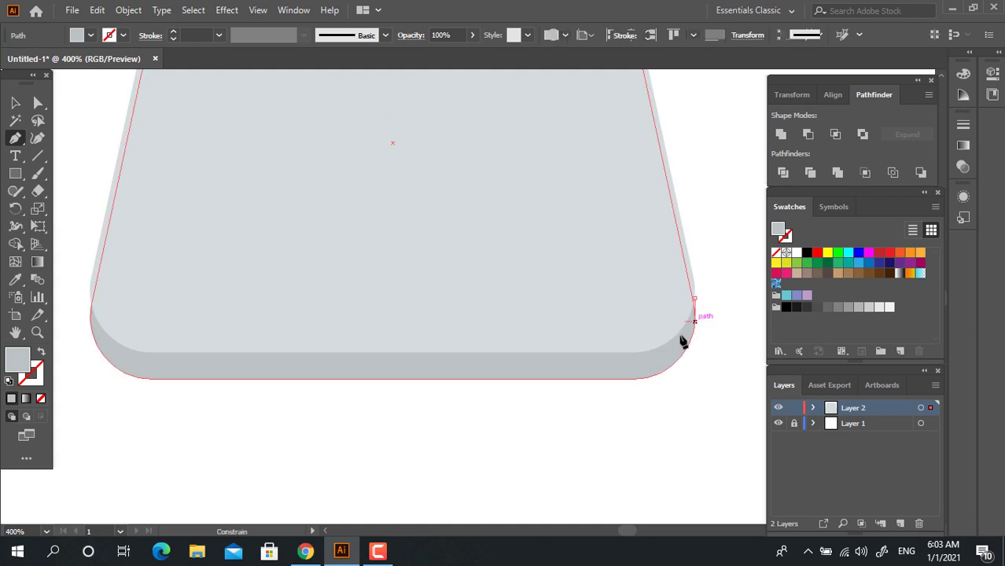
{"action": "left_click", "coordinate": [662, 353]}
{"action": "left_click", "coordinate": [693, 299]}
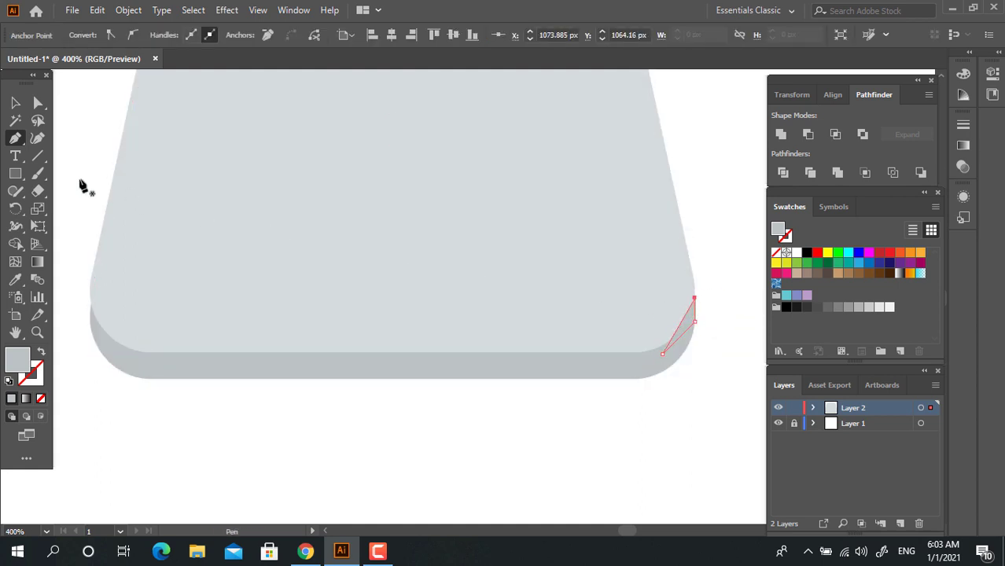
Step: Send the triangle at the lower-right corner to the back and deselect it
{"action": "left_click", "coordinate": [15, 102]}
{"action": "right_click", "coordinate": [689, 328]}
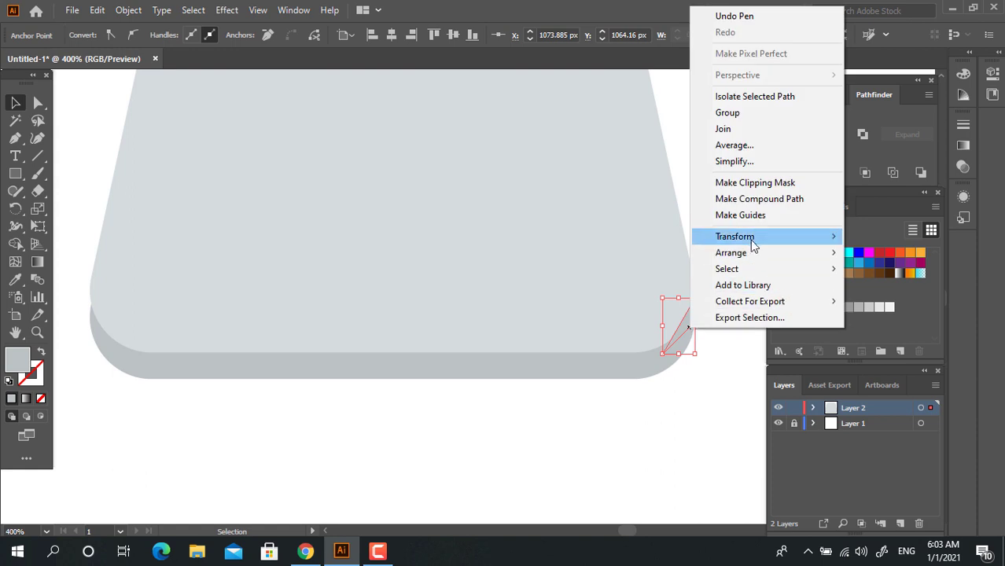
{"action": "double_click", "coordinate": [692, 330]}
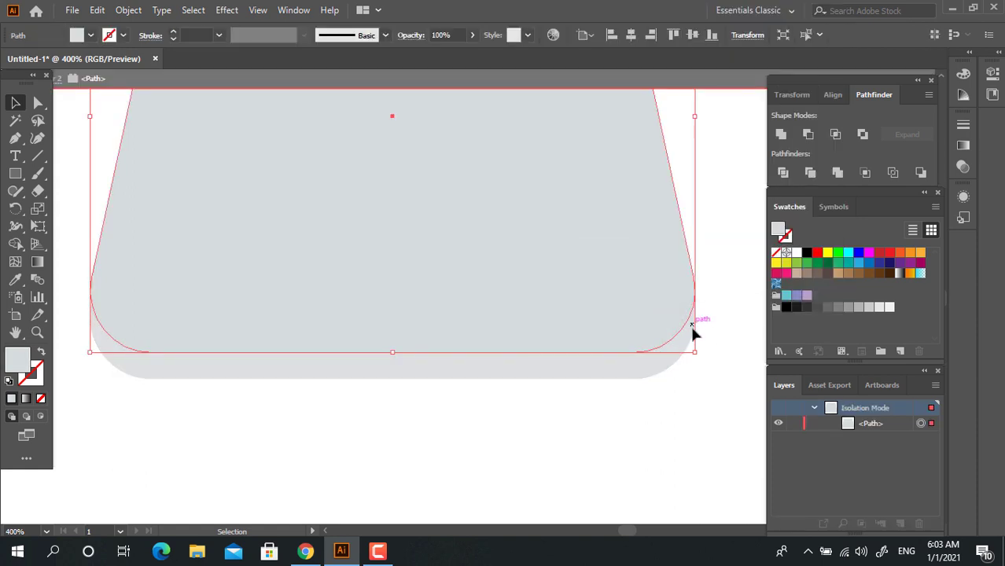
{"action": "double_click", "coordinate": [720, 369]}
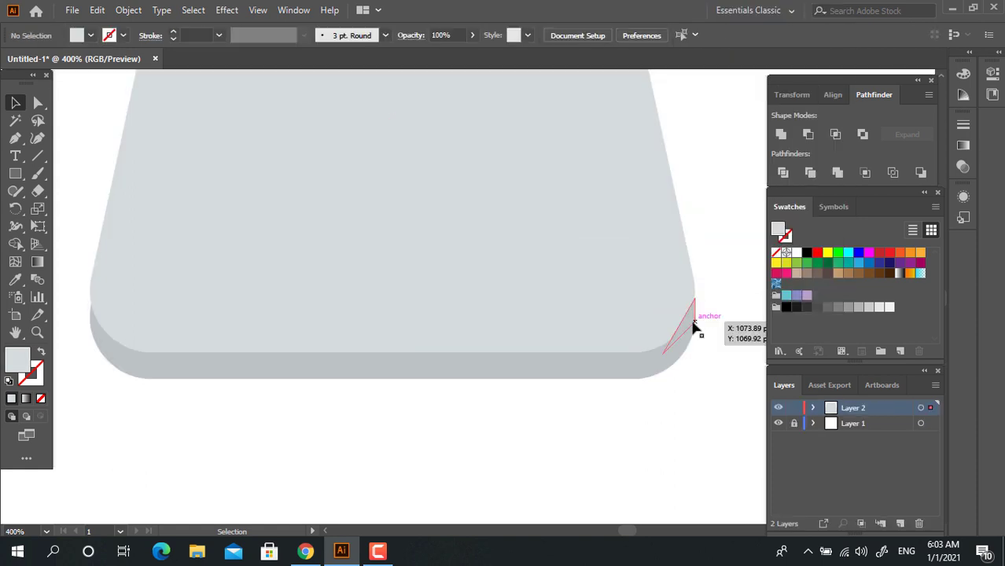
{"action": "right_click", "coordinate": [693, 330]}
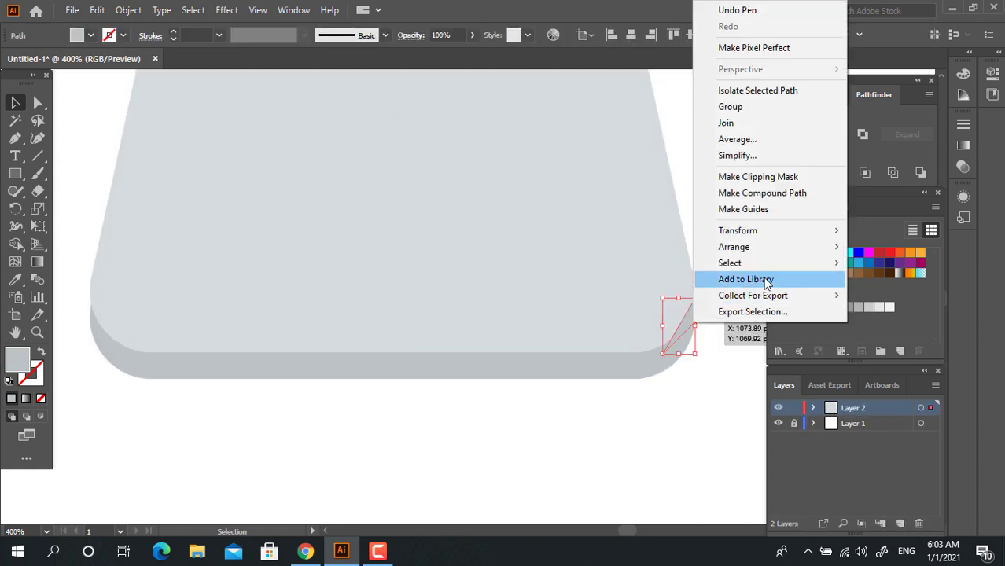
{"action": "mouse_move", "coordinate": [691, 253]}
{"action": "left_click", "coordinate": [645, 294]}
{"action": "left_click", "coordinate": [604, 434]}
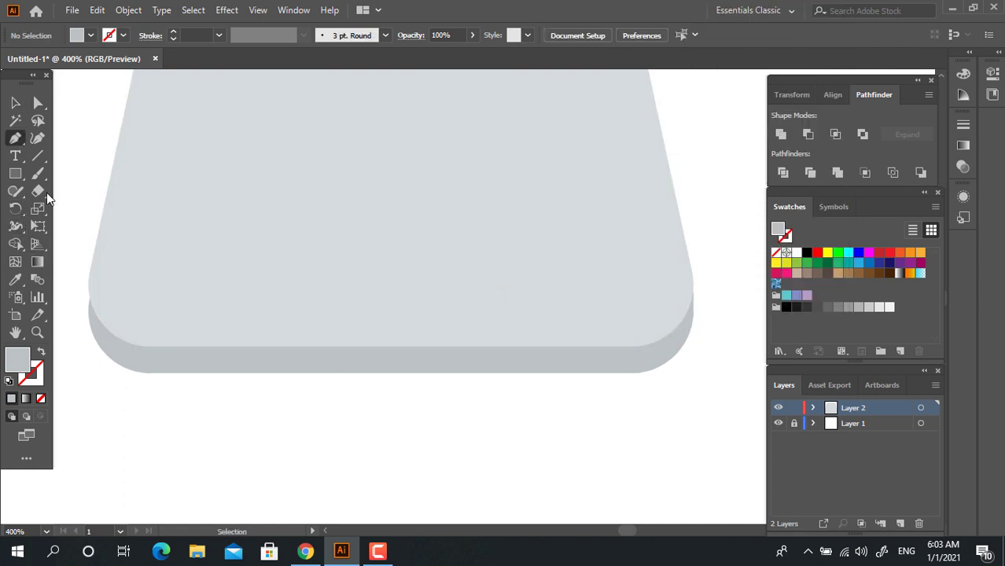
Step: Draw a small closed triangle with the Pen tool to fill the notch between both shapes at the lower-left corner
{"action": "left_click", "coordinate": [87, 285]}
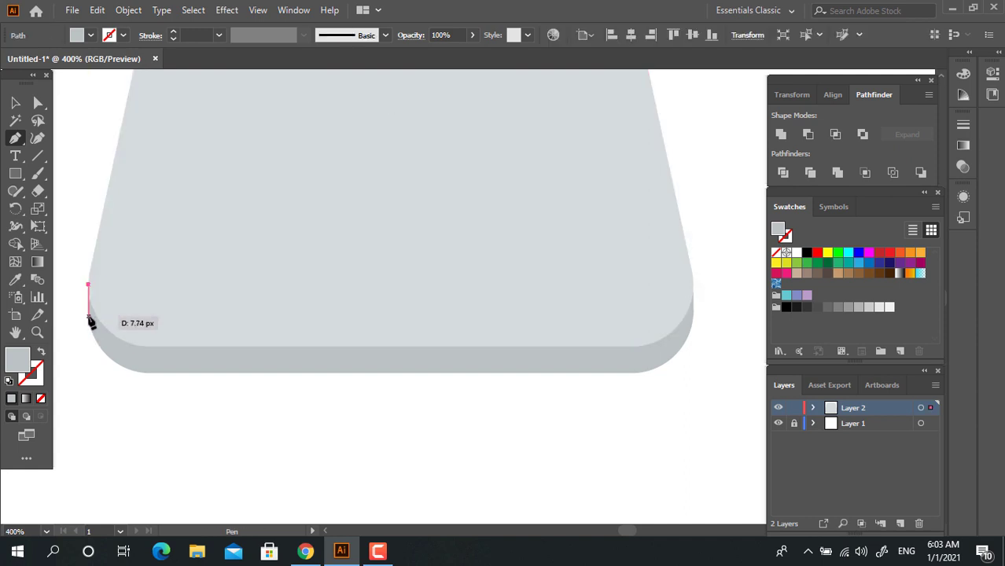
{"action": "left_click", "coordinate": [88, 316]}
{"action": "left_click", "coordinate": [132, 356]}
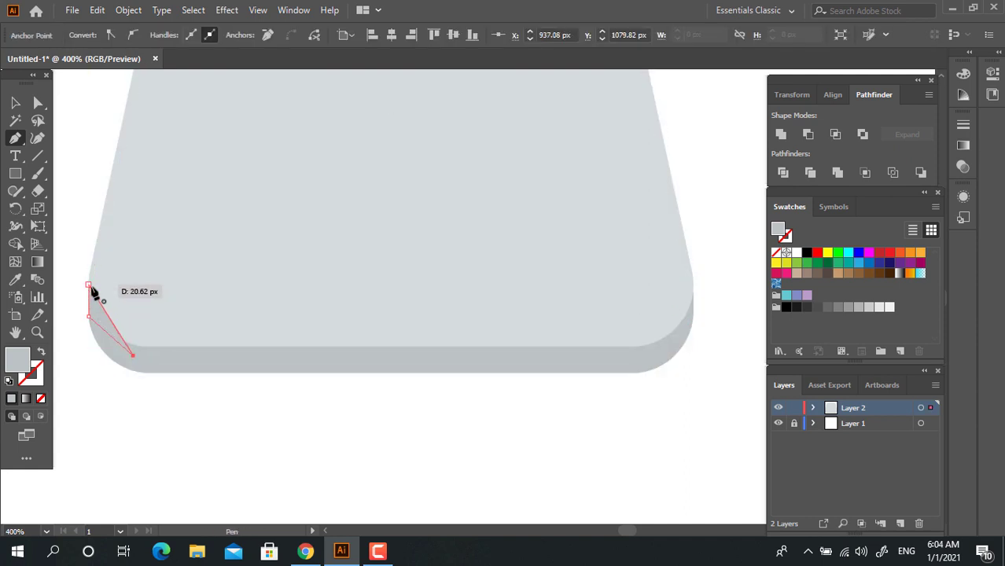
{"action": "left_click", "coordinate": [89, 286]}
Step: Send the triangle at the lower-left corner to the back
{"action": "key", "text": "v"}
{"action": "right_click", "coordinate": [103, 309]}
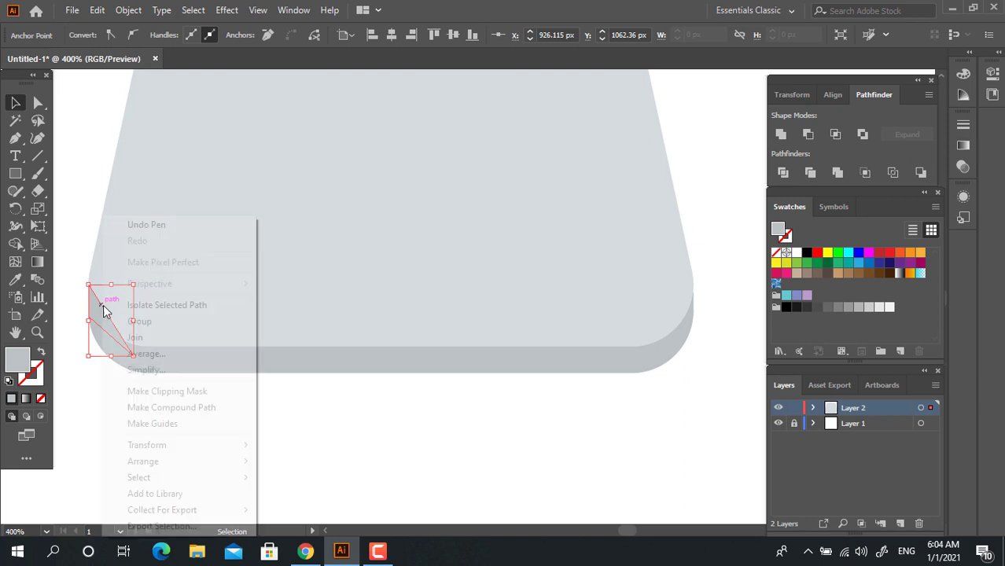
{"action": "mouse_move", "coordinate": [204, 461]}
{"action": "left_click", "coordinate": [361, 510]}
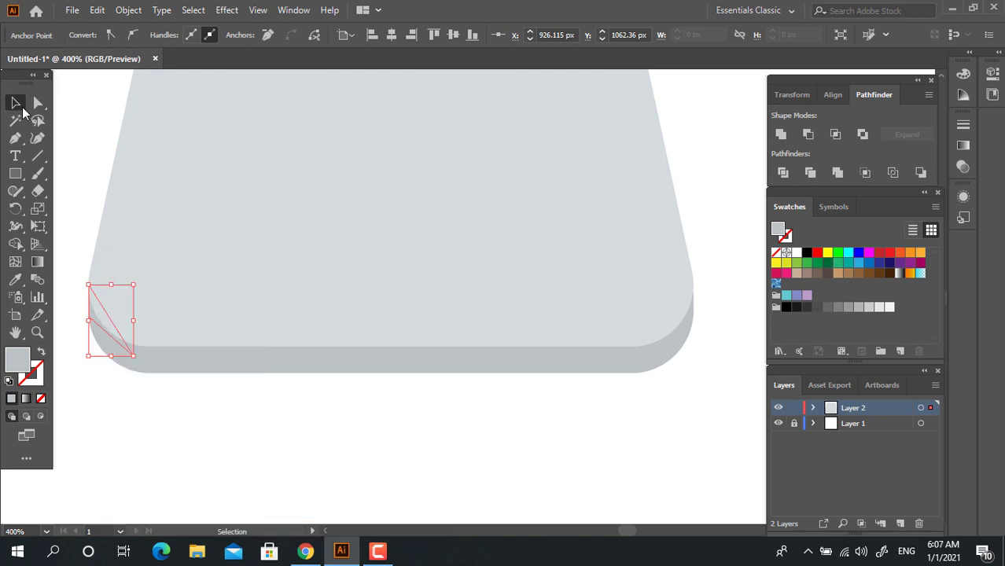
Step: Unite the darker base shape with the triangles at its two lower corners into a single shape and deselect it
{"action": "left_click", "coordinate": [255, 352], "text": "shift"}
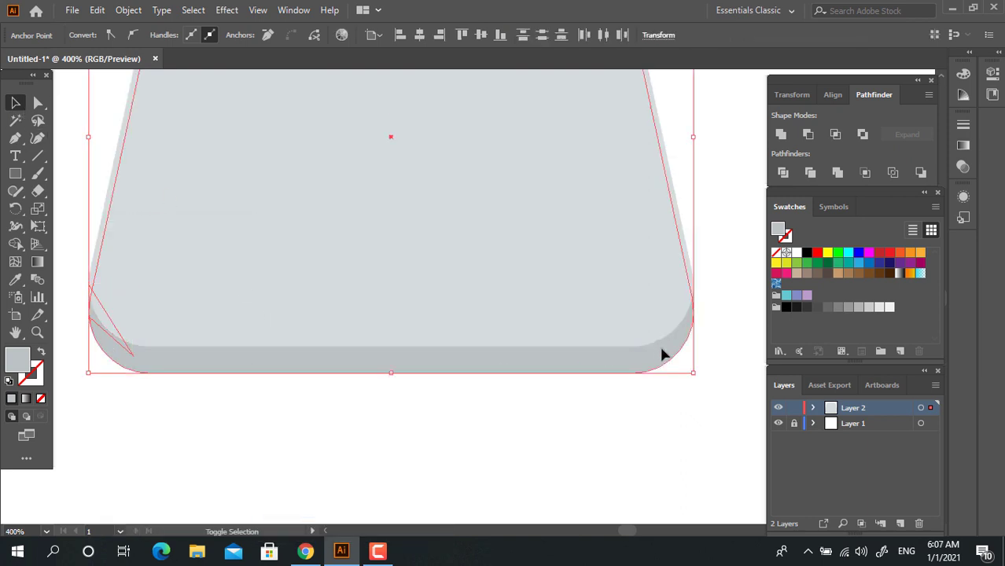
{"action": "left_click_drag", "start_coordinate": [682, 326], "coordinate": [682, 327]}
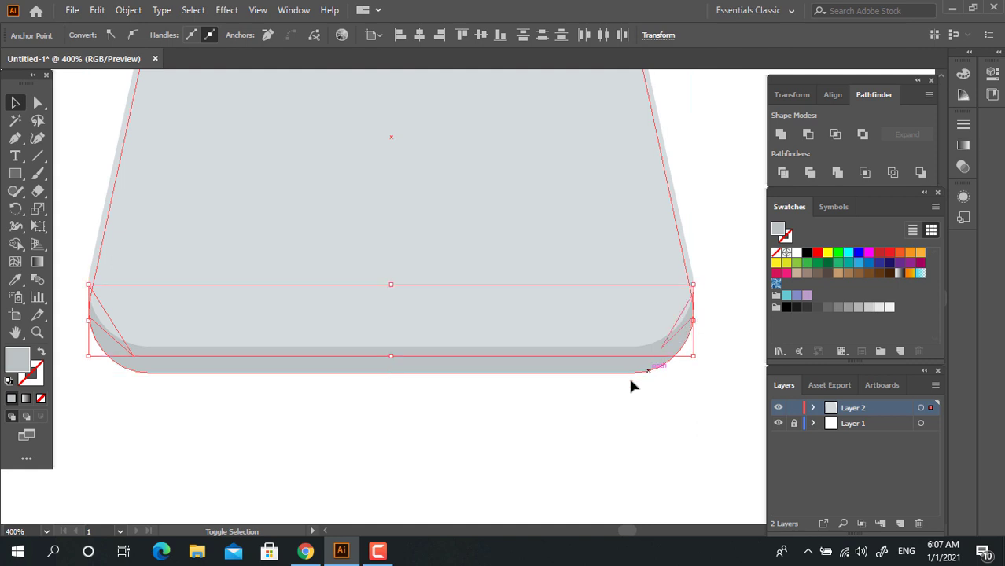
{"action": "left_click", "coordinate": [547, 366], "text": "shift"}
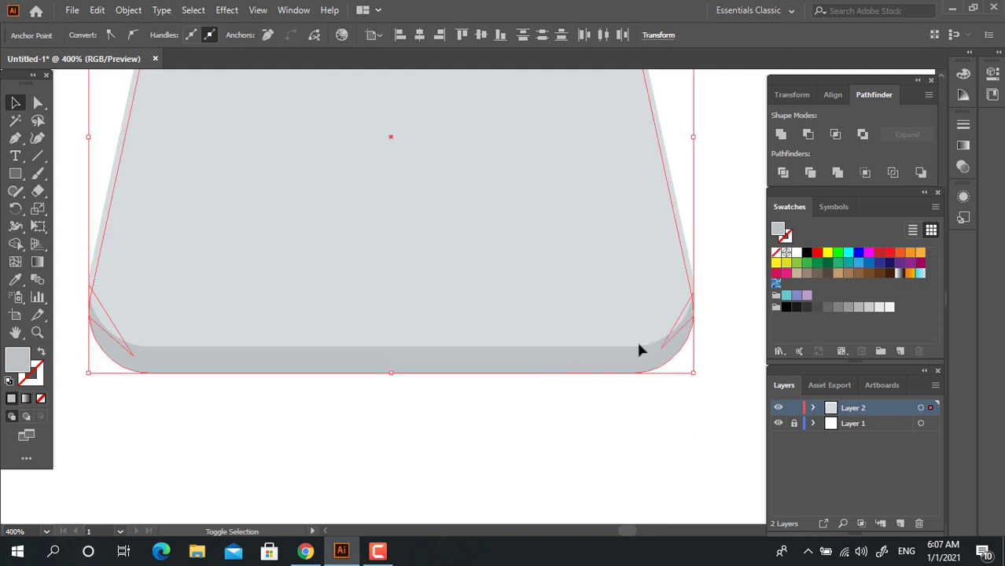
{"action": "left_click", "coordinate": [780, 134]}
{"action": "left_click", "coordinate": [607, 405]}
Step: Begin an Offset Path on the light grey top shape with a -10 px offset and preview it
{"action": "key", "text": "z"}
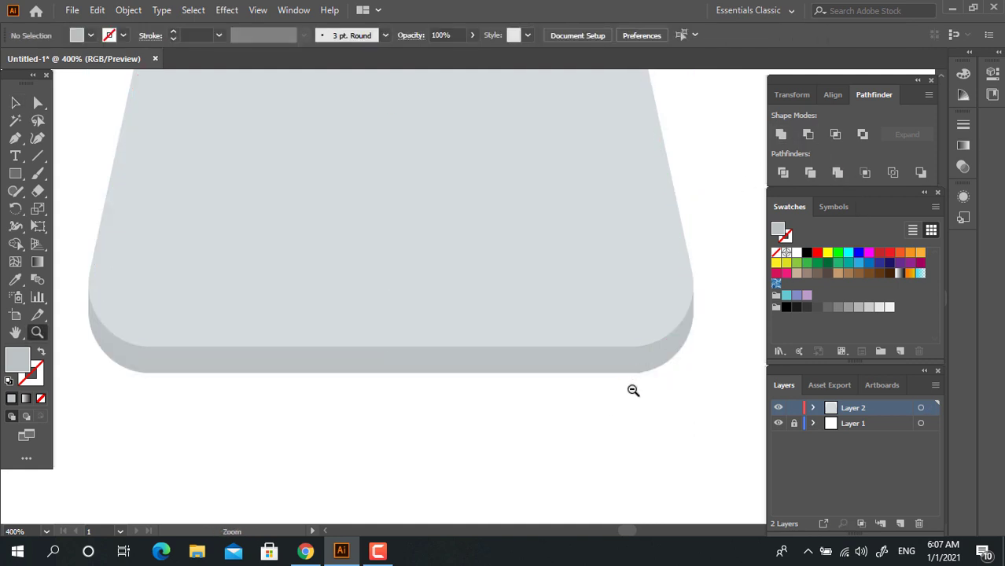
{"action": "left_click", "coordinate": [632, 390], "text": "alt"}
{"action": "left_click", "coordinate": [650, 457], "text": "alt"}
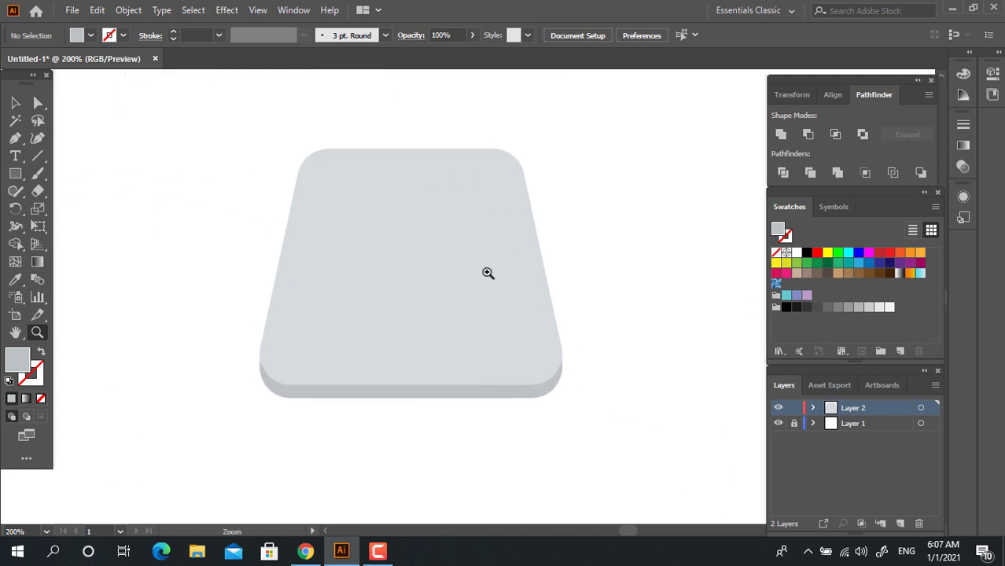
{"action": "left_click", "coordinate": [487, 272]}
{"action": "key", "text": "v"}
{"action": "left_click", "coordinate": [485, 221]}
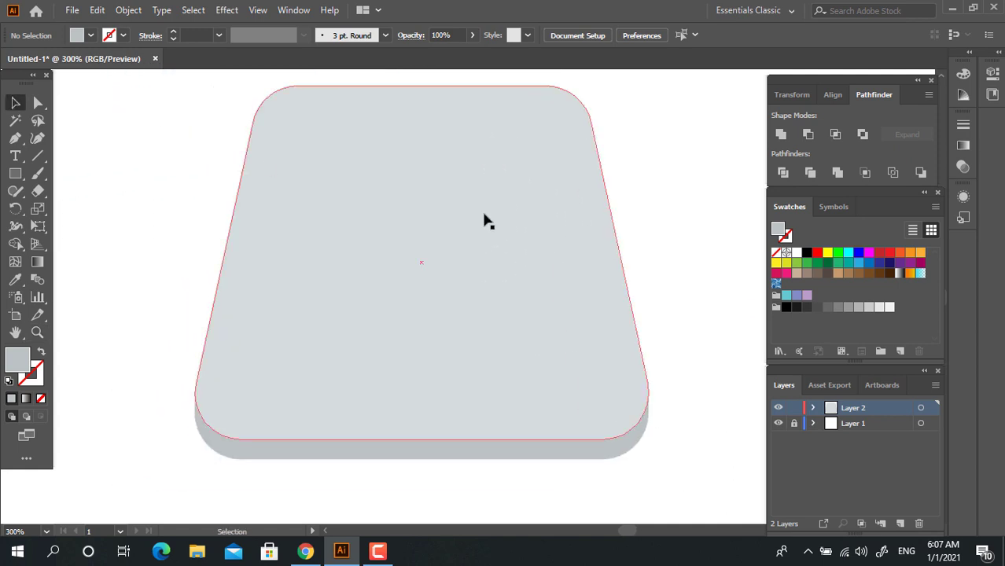
{"action": "left_click", "coordinate": [487, 222]}
{"action": "left_click", "coordinate": [128, 10]}
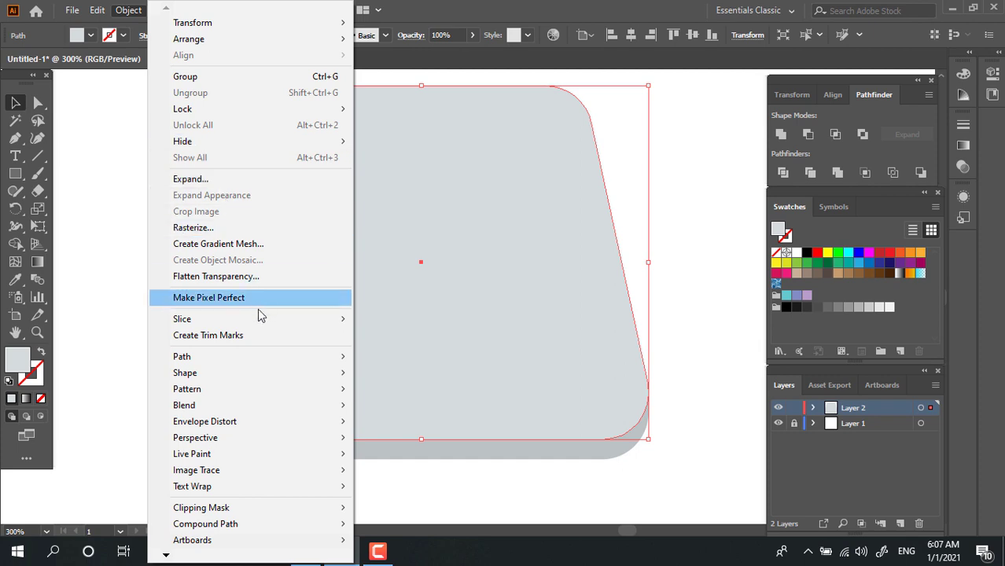
{"action": "left_click", "coordinate": [100, 12]}
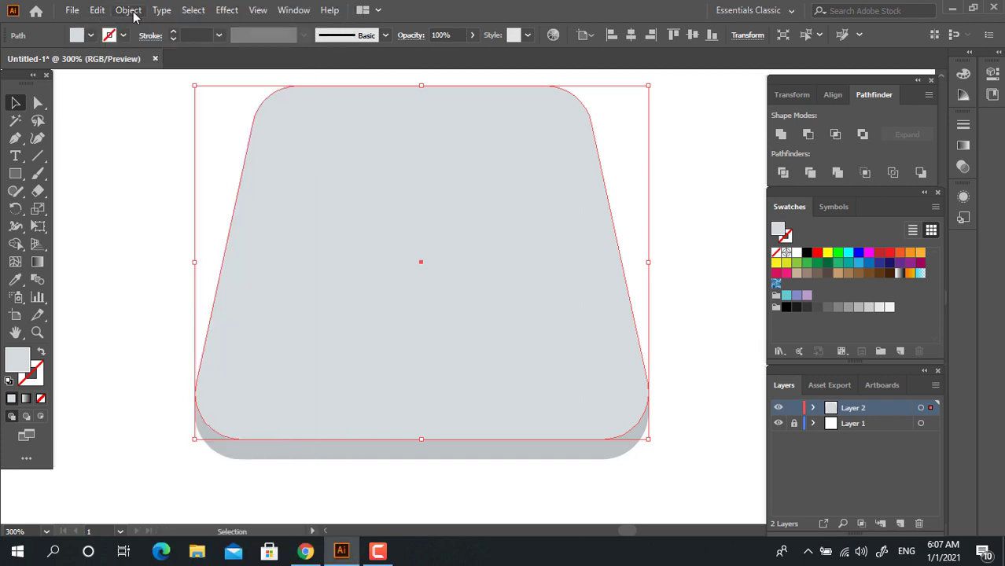
{"action": "left_click", "coordinate": [134, 14]}
{"action": "mouse_move", "coordinate": [227, 358]}
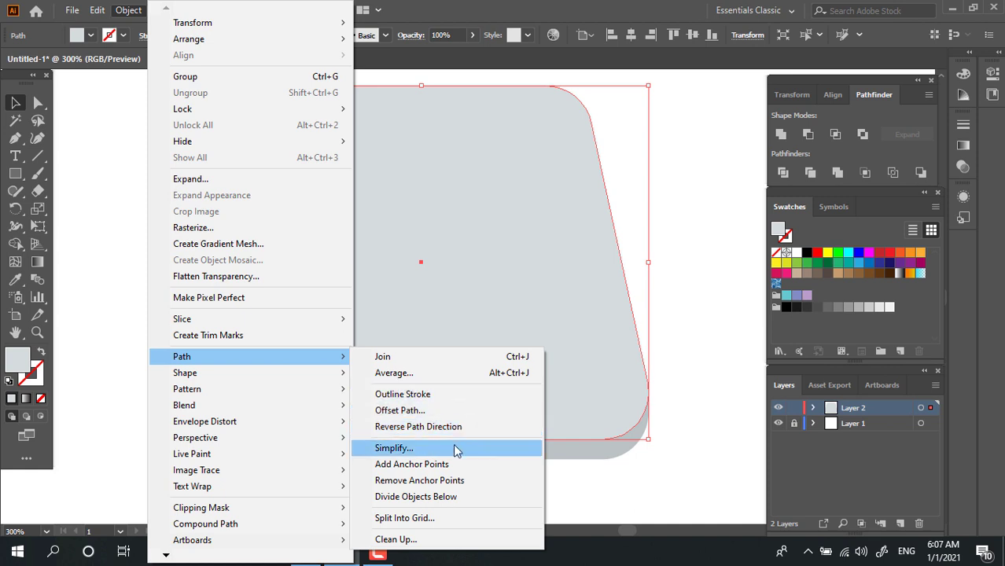
{"action": "left_click", "coordinate": [447, 410]}
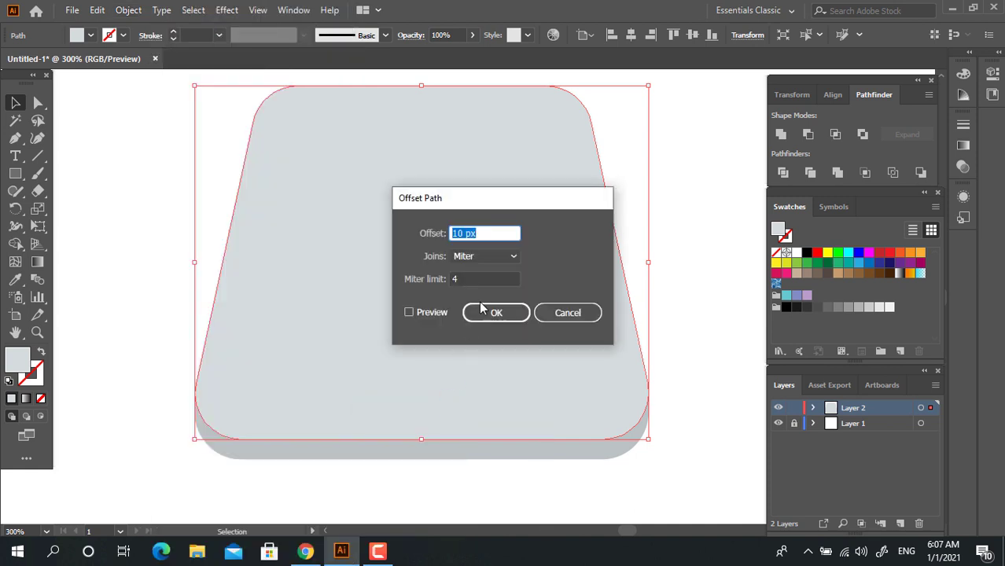
{"action": "type", "text": "-10"}
{"action": "left_click", "coordinate": [434, 313]}
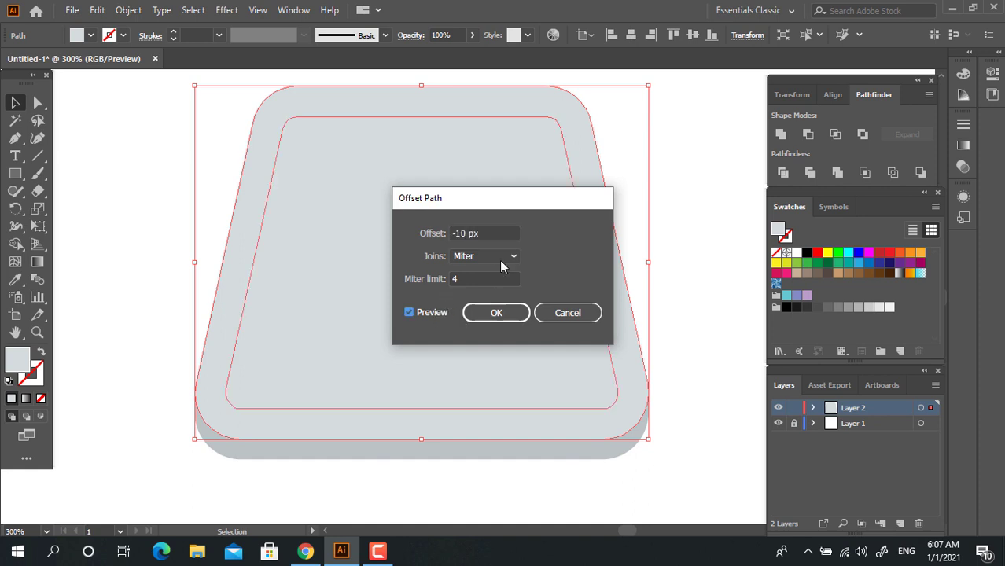
Step: Set the offset to -5 px and create the inset copy of the light grey top shape
{"action": "left_click", "coordinate": [470, 234]}
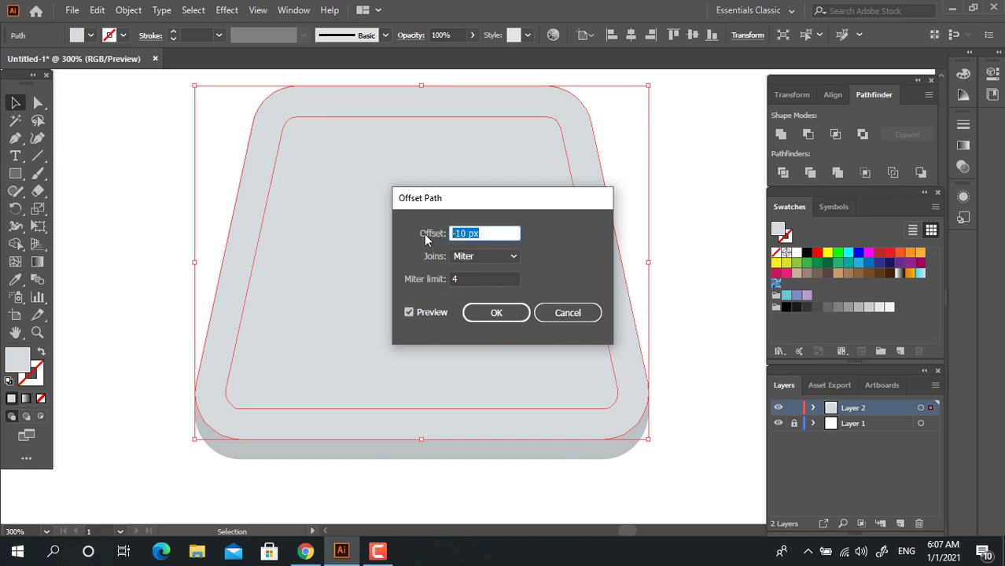
{"action": "key", "text": "BackSpace"}
{"action": "type", "text": "-5"}
{"action": "left_click", "coordinate": [443, 311]}
{"action": "left_click", "coordinate": [443, 311]}
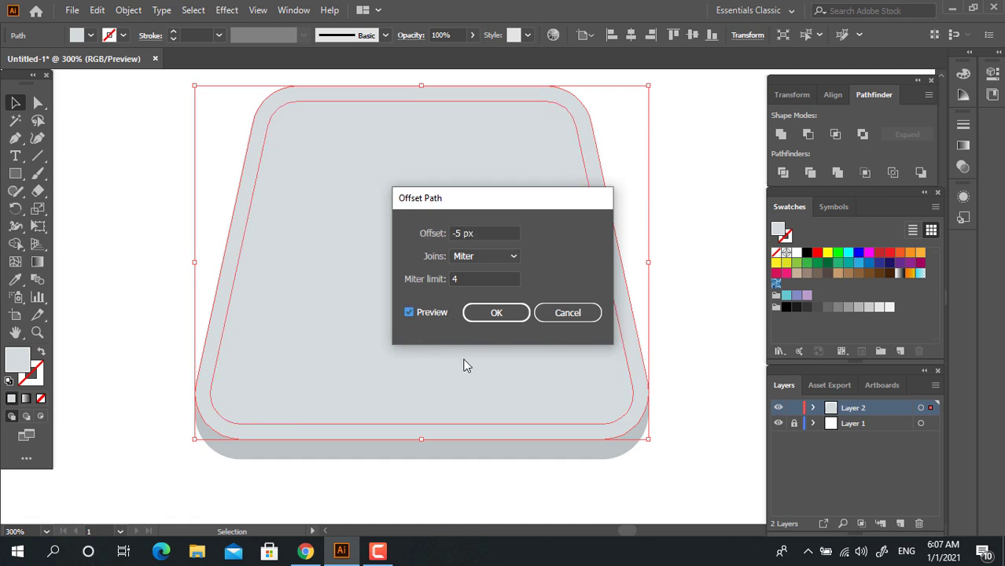
{"action": "left_click", "coordinate": [497, 313]}
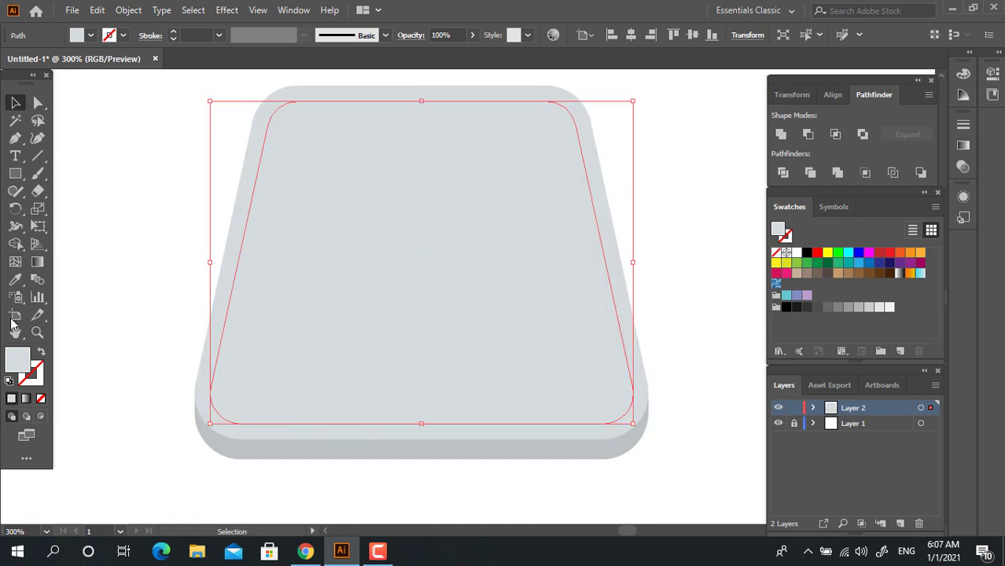
Step: Fill the inset rounded trapezoid with a light beige and deselect it
{"action": "double_click", "coordinate": [19, 361]}
{"action": "left_click_drag", "start_coordinate": [606, 220], "coordinate": [613, 320]}
{"action": "left_click", "coordinate": [613, 309]}
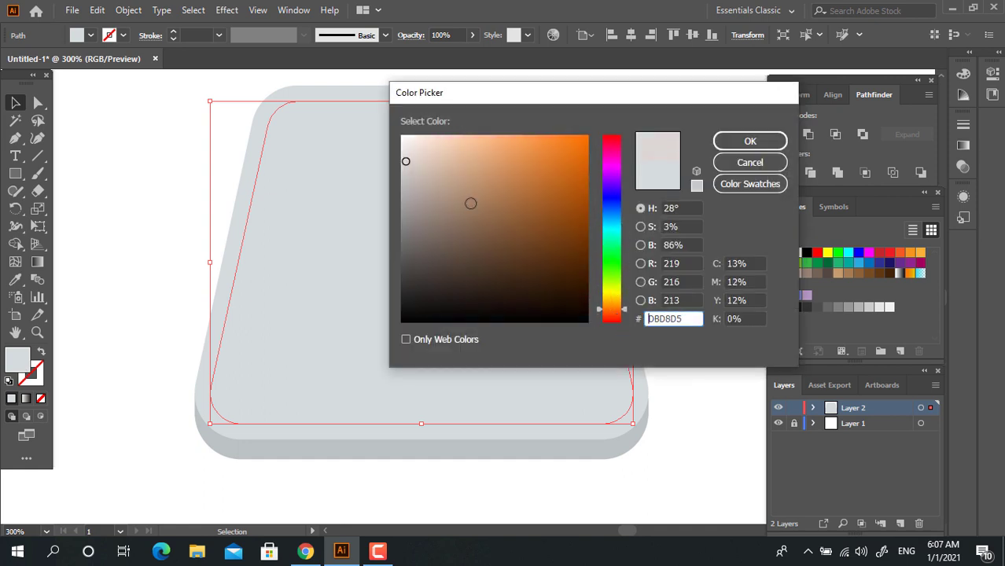
{"action": "left_click", "coordinate": [434, 163]}
{"action": "left_click", "coordinate": [750, 140]}
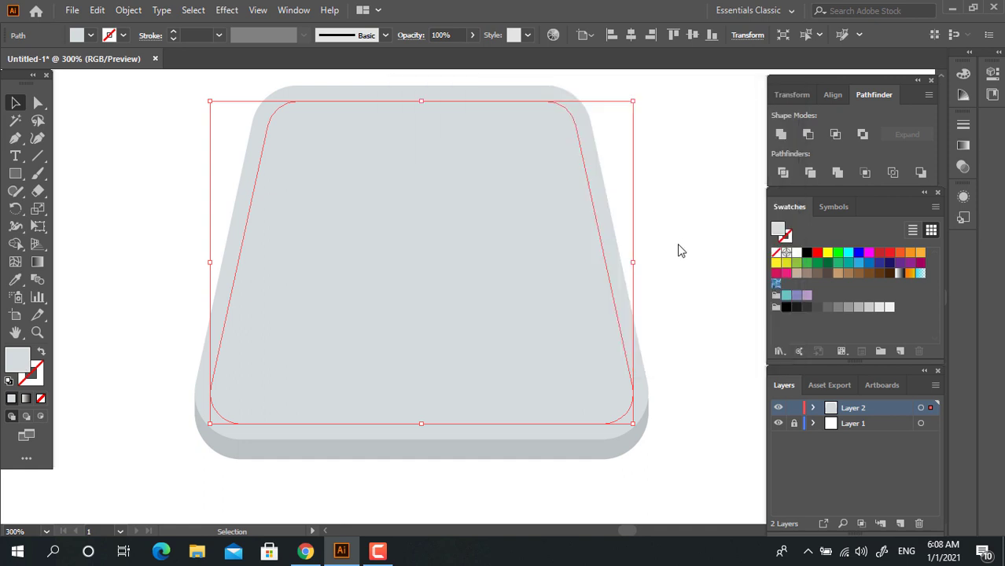
{"action": "left_click", "coordinate": [673, 254]}
Step: Recolour the inset rounded trapezoid with the greyish brown 8E7C70
{"action": "key", "text": "z"}
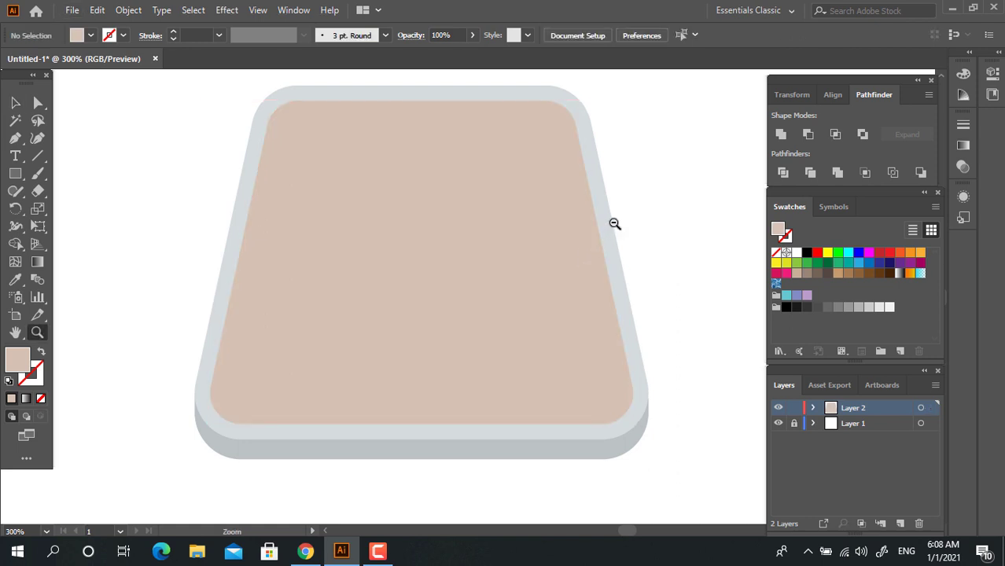
{"action": "left_click", "coordinate": [615, 224], "text": "alt"}
{"action": "left_click_drag", "start_coordinate": [572, 302], "coordinate": [632, 217]}
{"action": "key", "text": "v"}
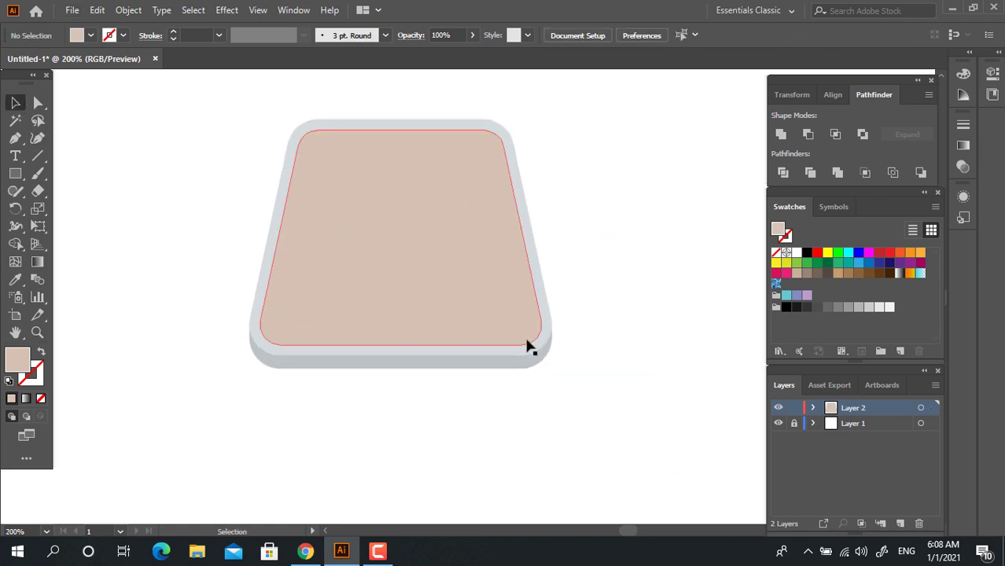
{"action": "left_click", "coordinate": [465, 295]}
{"action": "double_click", "coordinate": [18, 358]}
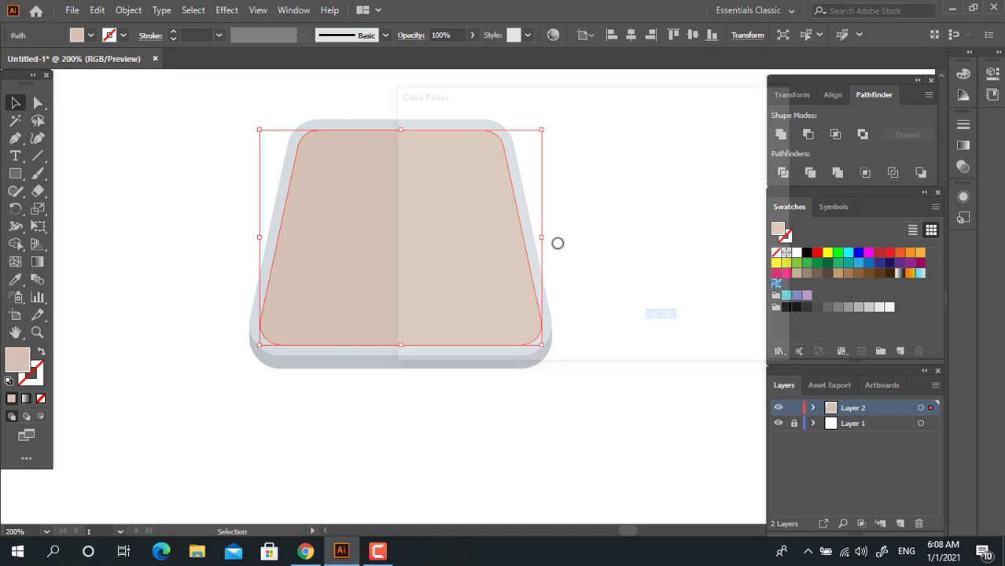
{"action": "left_click_drag", "start_coordinate": [431, 168], "coordinate": [430, 154]}
{"action": "left_click", "coordinate": [441, 216]}
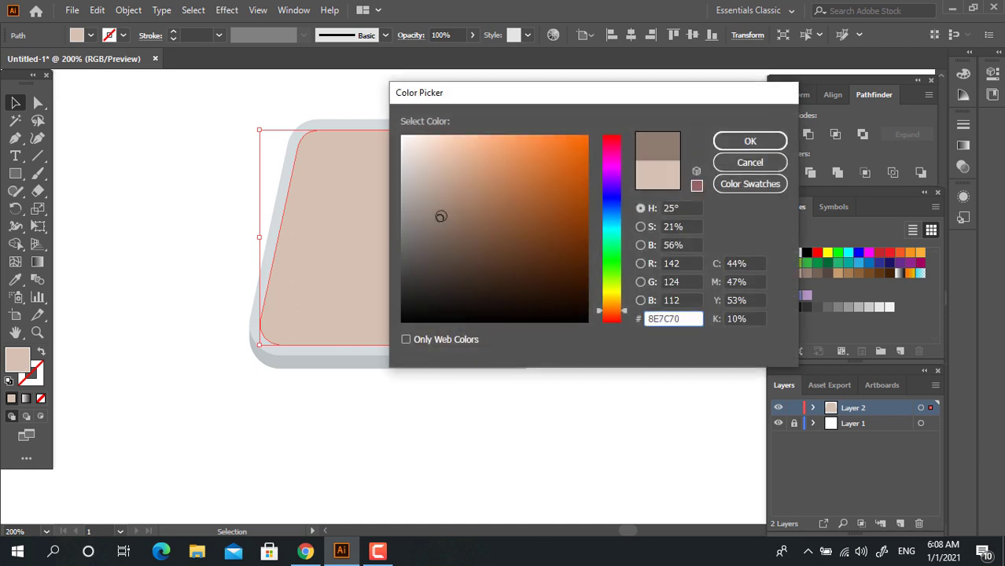
{"action": "left_click", "coordinate": [750, 140]}
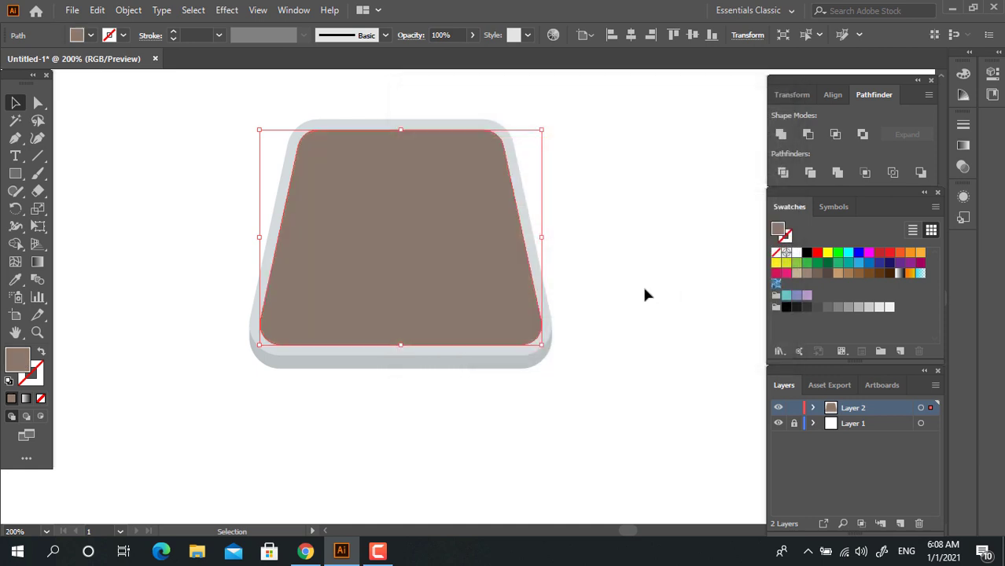
Step: Change the inset rounded trapezoid's fill to the warm grey A8A19B
{"action": "left_click", "coordinate": [597, 268]}
{"action": "left_click_drag", "start_coordinate": [598, 269], "coordinate": [687, 208]}
{"action": "scroll", "coordinate": [614, 251], "scroll_direction": "up", "scroll_amount": 2}
{"action": "key", "text": "z"}
{"action": "left_click", "coordinate": [606, 250]}
{"action": "left_click", "coordinate": [15, 102]}
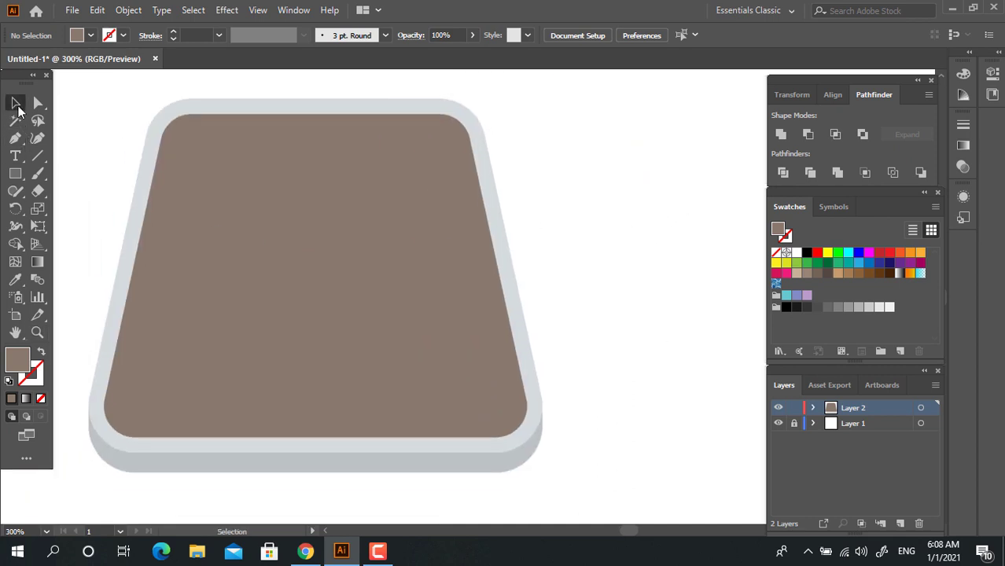
{"action": "left_click", "coordinate": [273, 229]}
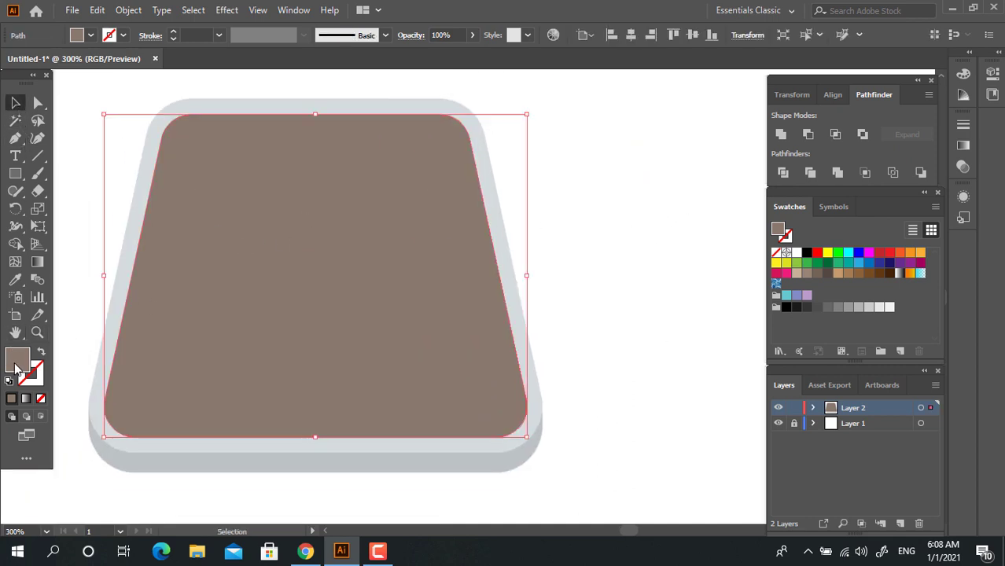
{"action": "double_click", "coordinate": [16, 364]}
{"action": "left_click", "coordinate": [415, 198]}
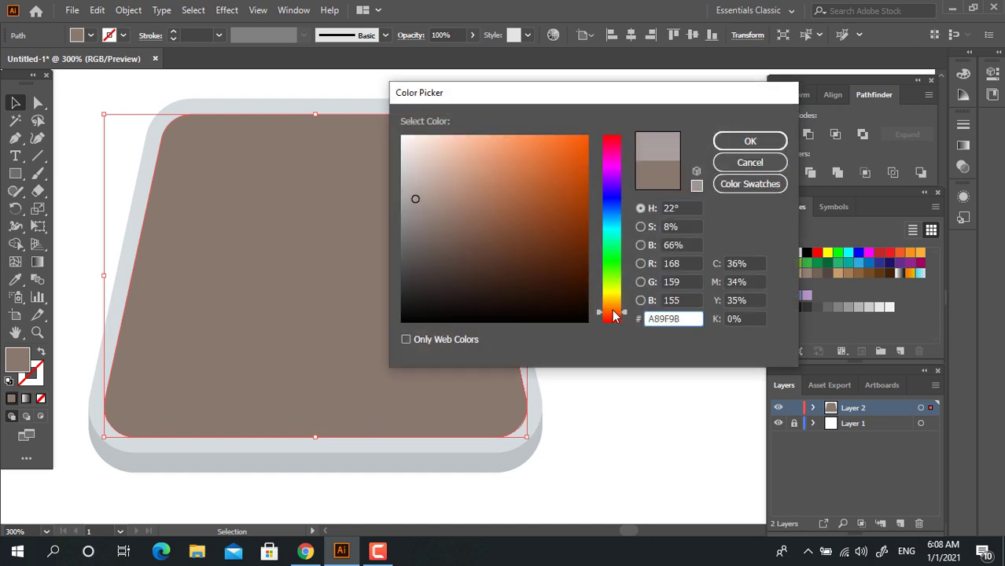
{"action": "left_click_drag", "start_coordinate": [613, 311], "coordinate": [693, 241]}
{"action": "left_click", "coordinate": [750, 142]}
Step: Draw a circle with the Ellipse tool in the empty area to the upper right of the rounded trapezoid
{"action": "key", "text": "z"}
{"action": "left_click", "coordinate": [645, 195], "text": "alt"}
{"action": "left_click_drag", "start_coordinate": [612, 265], "coordinate": [670, 219]}
{"action": "left_click", "coordinate": [11, 104]}
{"action": "left_click", "coordinate": [602, 207]}
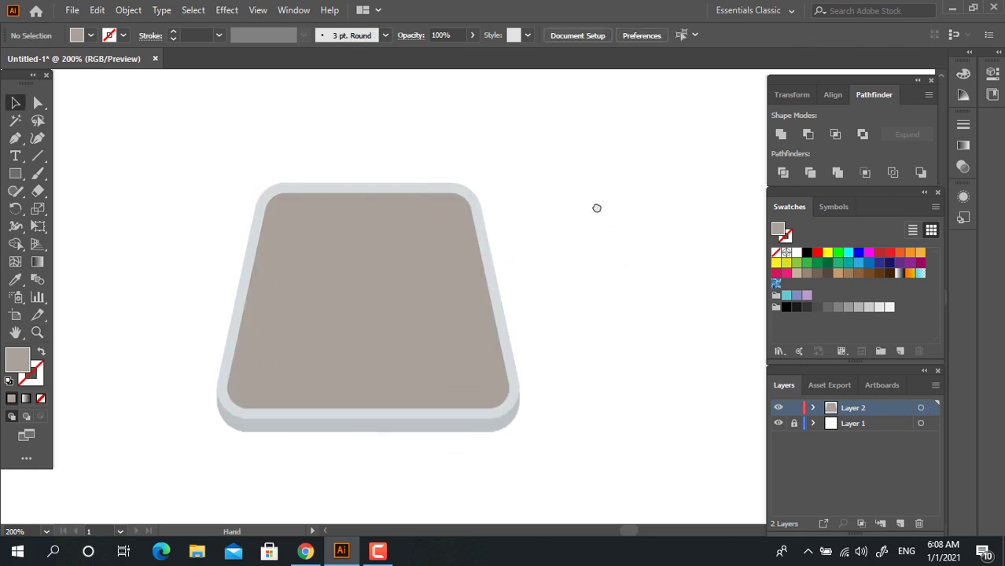
{"action": "left_click_drag", "start_coordinate": [597, 206], "coordinate": [527, 195]}
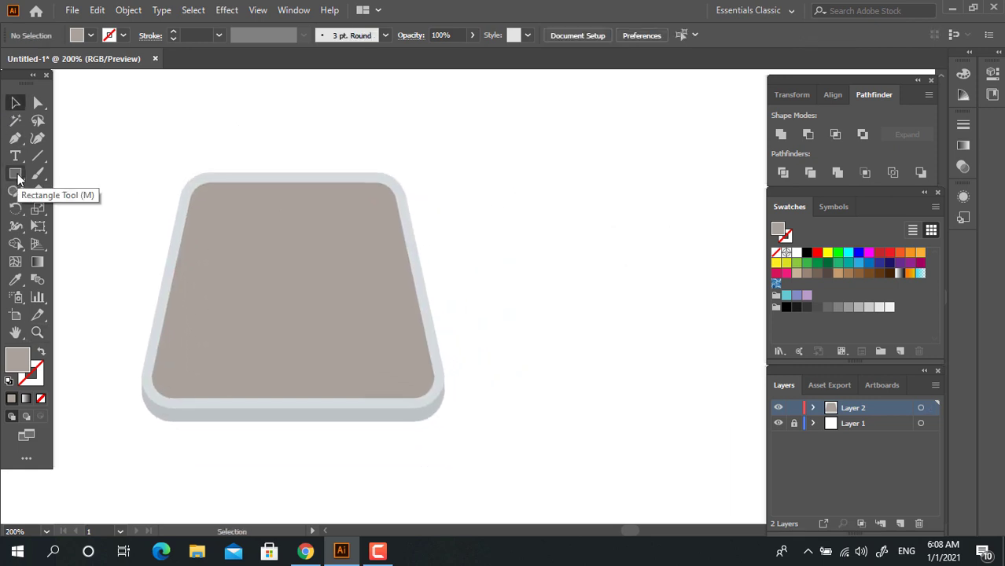
{"action": "left_click_drag", "start_coordinate": [17, 179], "coordinate": [74, 207]}
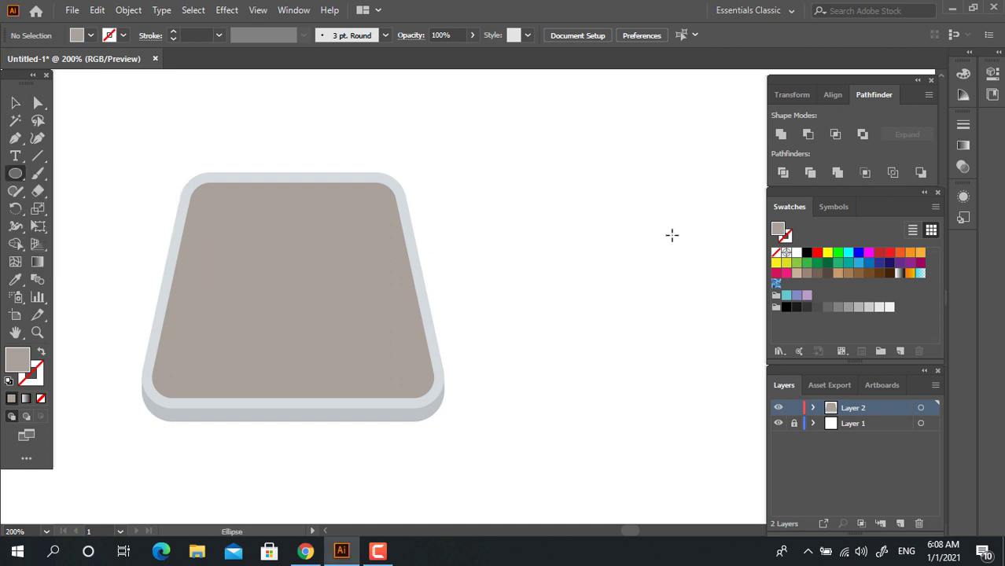
{"action": "left_click_drag", "start_coordinate": [558, 137], "coordinate": [652, 244]}
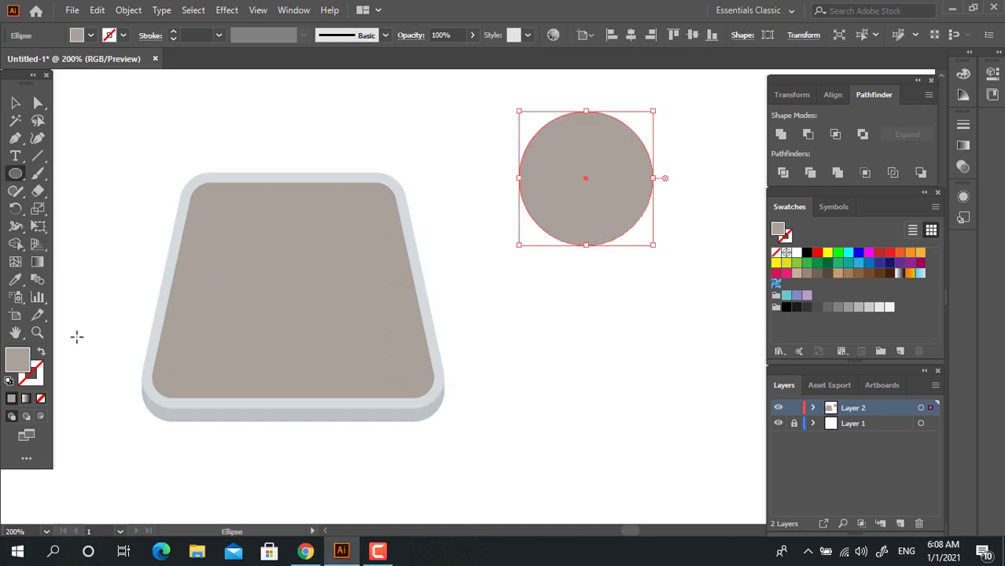
Step: Fill the circle with the slate blue-grey 69727F
{"action": "double_click", "coordinate": [19, 362]}
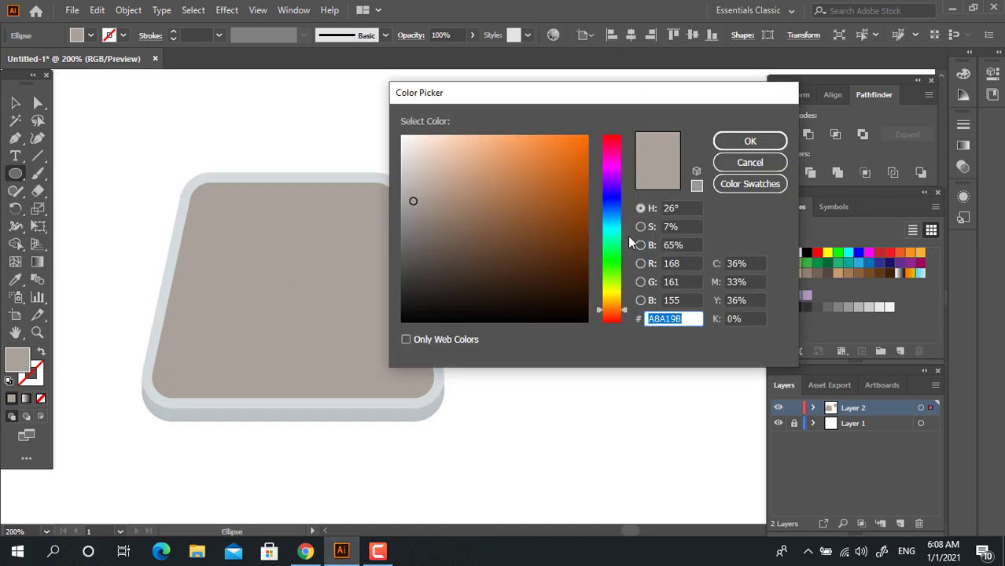
{"action": "left_click", "coordinate": [617, 210]}
{"action": "left_click", "coordinate": [434, 226]}
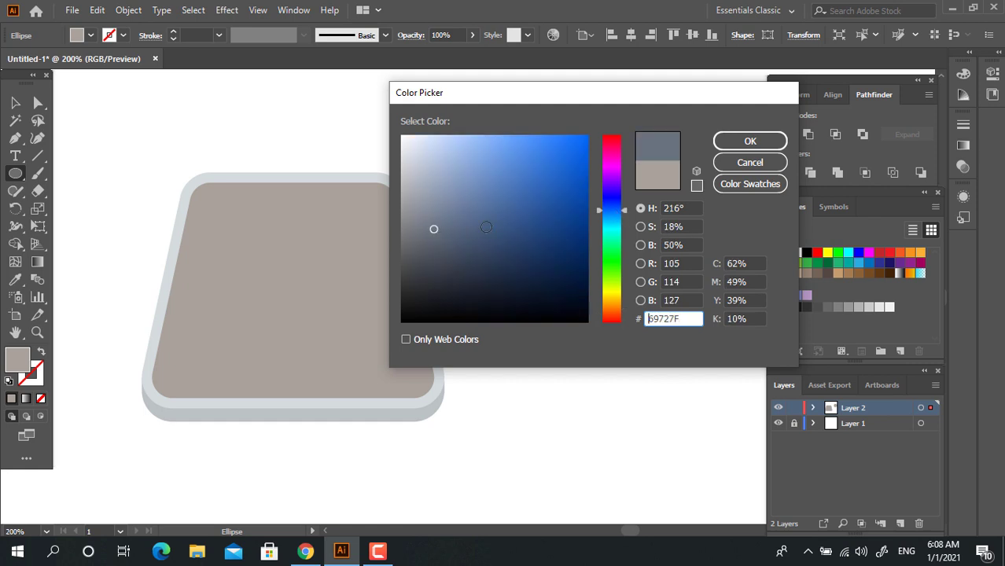
{"action": "left_click", "coordinate": [750, 142]}
Step: Pull the circle's bottom anchor point straight down and collapse its handles to form a pin with a sharp tip
{"action": "left_click_drag", "start_coordinate": [607, 240], "coordinate": [564, 337]}
{"action": "left_click", "coordinate": [33, 106]}
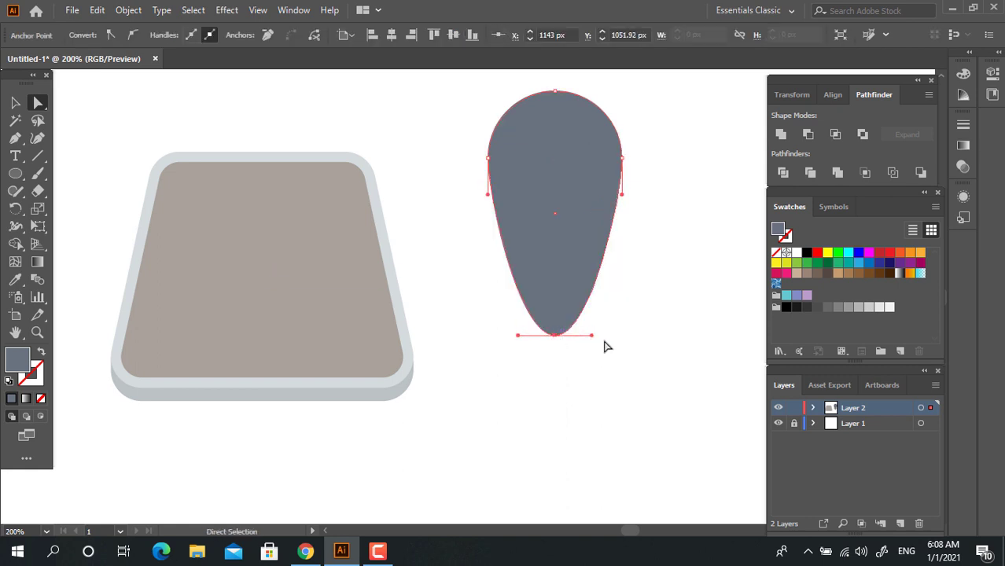
{"action": "left_click_drag", "start_coordinate": [593, 335], "coordinate": [555, 336]}
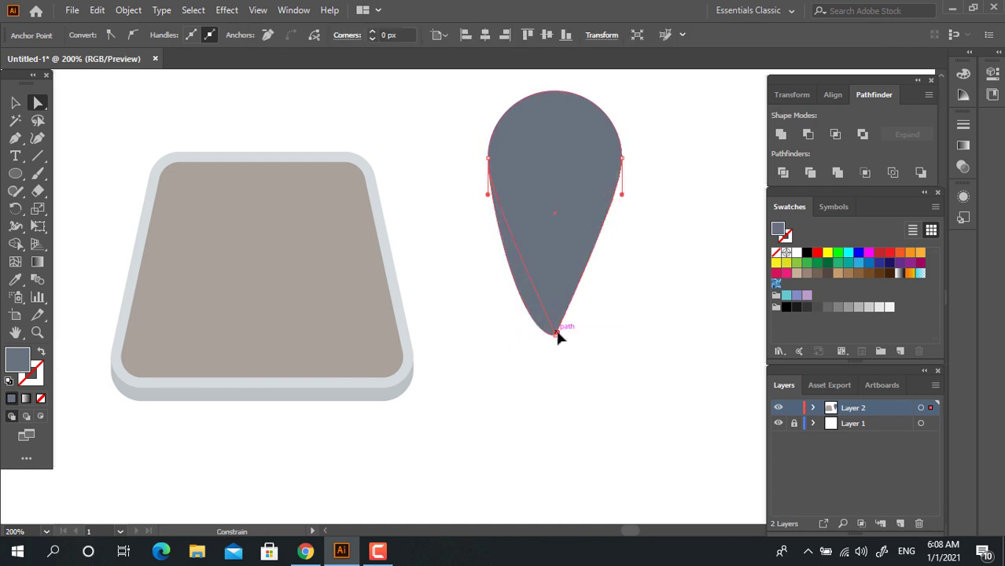
{"action": "scroll", "coordinate": [299, 206], "scroll_direction": "up", "scroll_amount": 2}
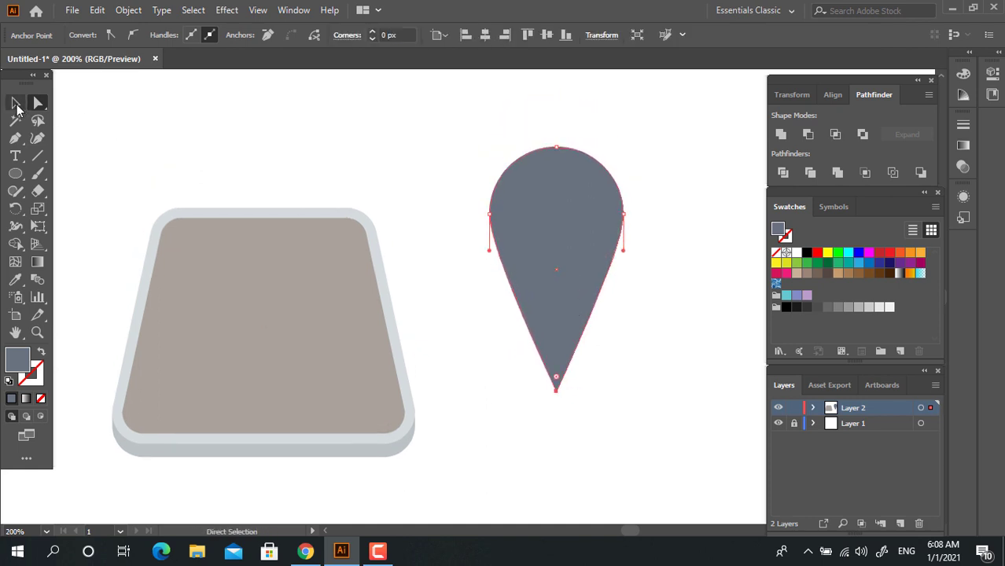
Step: Round the sharp bottom tip of the pin slightly with its live corner
{"action": "left_click", "coordinate": [16, 104]}
{"action": "left_click", "coordinate": [785, 135]}
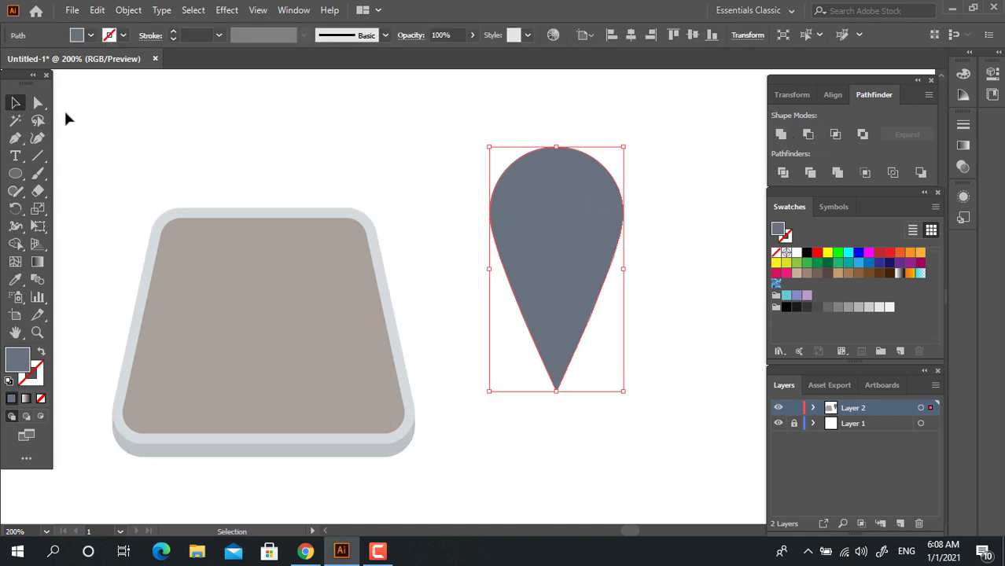
{"action": "key", "text": "a"}
{"action": "left_click", "coordinate": [556, 383]}
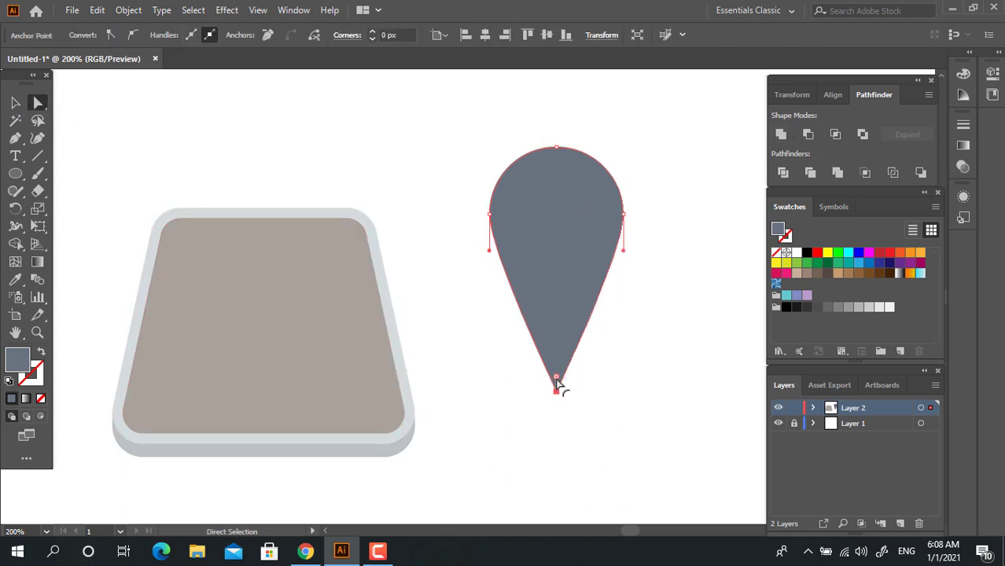
{"action": "left_click_drag", "start_coordinate": [556, 379], "coordinate": [556, 372]}
{"action": "left_click", "coordinate": [571, 426]}
{"action": "left_click_drag", "start_coordinate": [538, 418], "coordinate": [609, 433]}
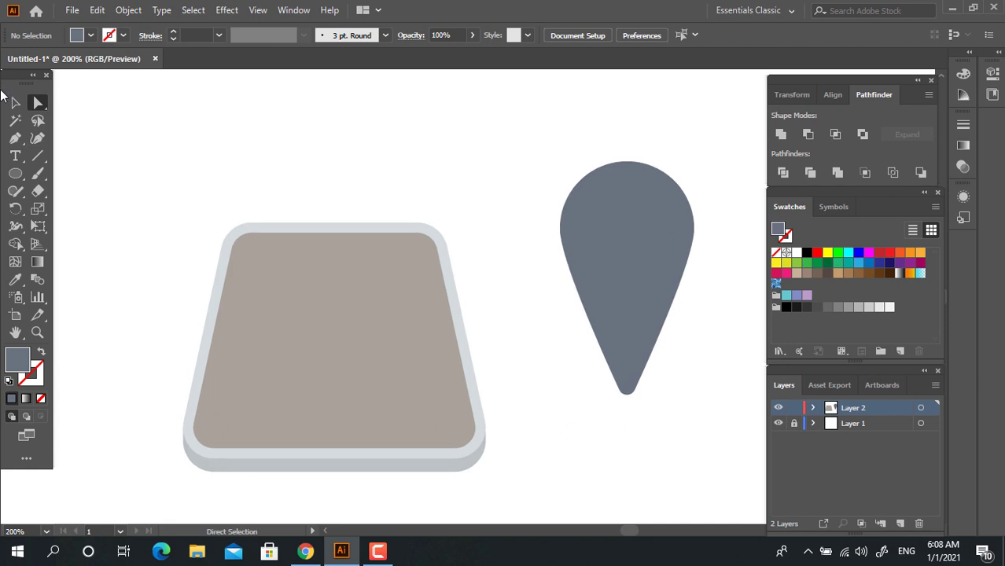
Step: Move the pin onto the tile's horizontal centre with its tip on the grey surface, and group the tile's shapes
{"action": "left_click_drag", "start_coordinate": [641, 250], "coordinate": [348, 189]}
{"action": "left_click_drag", "start_coordinate": [525, 500], "coordinate": [182, 381]}
{"action": "right_click", "coordinate": [403, 385]}
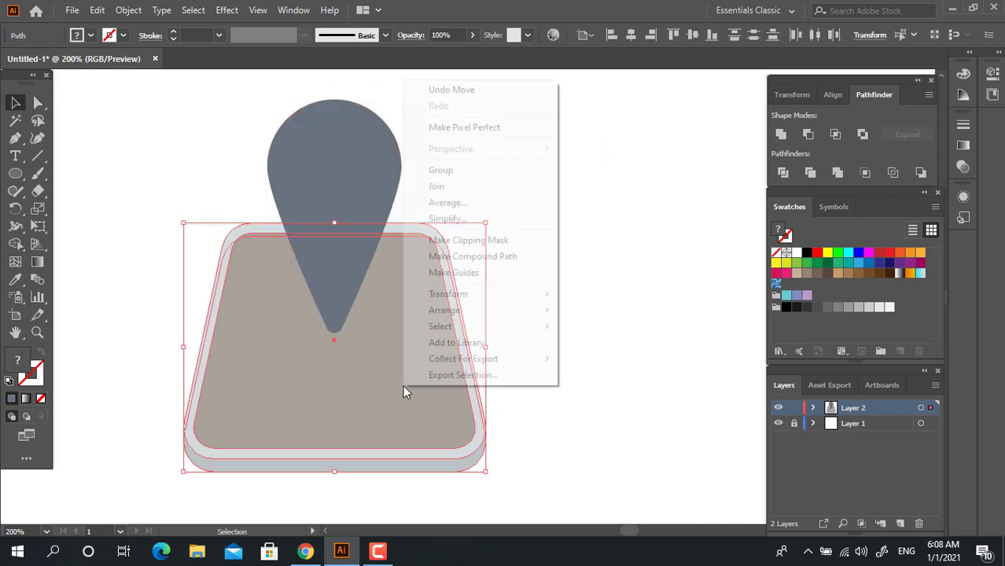
{"action": "left_click", "coordinate": [488, 175]}
{"action": "left_click_drag", "start_coordinate": [527, 347], "coordinate": [148, 188]}
{"action": "left_click", "coordinate": [597, 164]}
Step: Enlarge the pin proportionally around its centre
{"action": "key", "text": "z"}
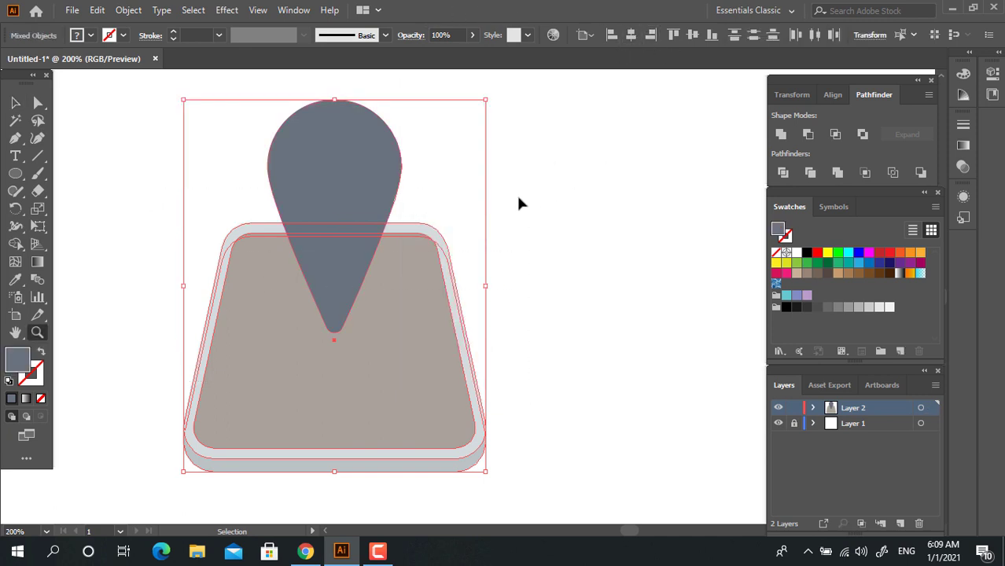
{"action": "left_click", "coordinate": [511, 208], "text": "alt"}
{"action": "left_click_drag", "start_coordinate": [490, 225], "coordinate": [553, 227]}
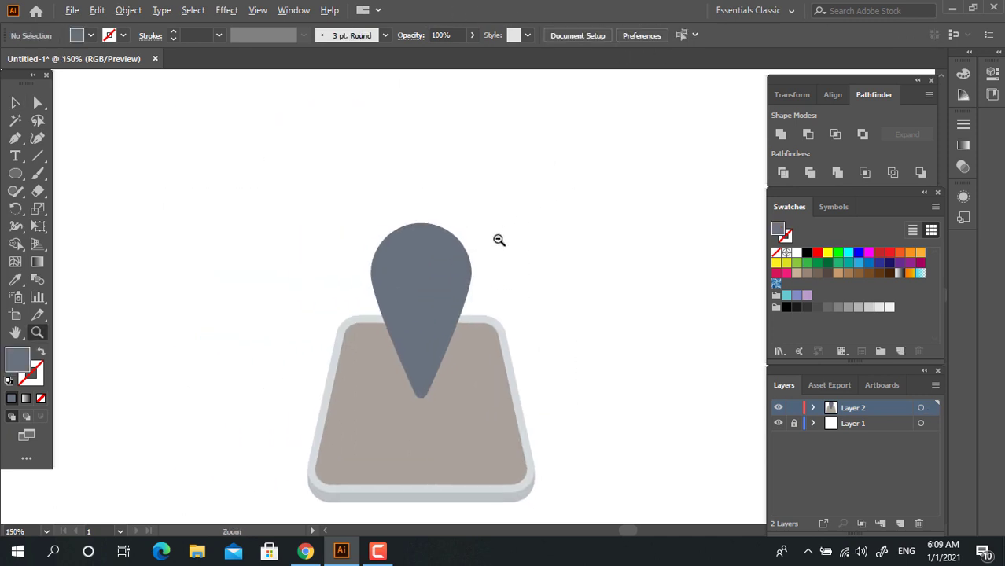
{"action": "left_click", "coordinate": [500, 239], "text": "alt"}
{"action": "left_click_drag", "start_coordinate": [486, 289], "coordinate": [462, 185]}
{"action": "left_click", "coordinate": [15, 103]}
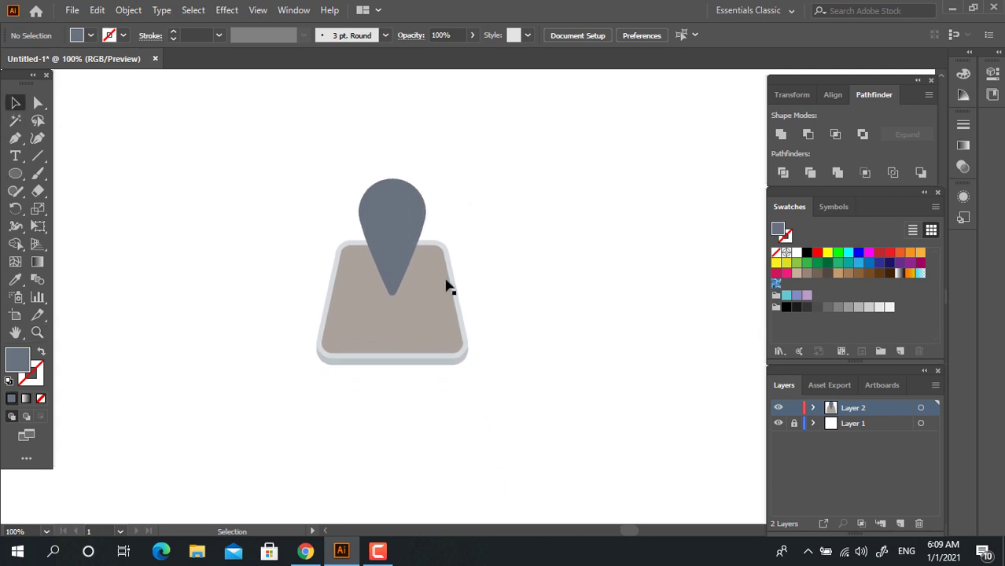
{"action": "left_click", "coordinate": [415, 260]}
{"action": "left_click_drag", "start_coordinate": [425, 295], "coordinate": [438, 317]}
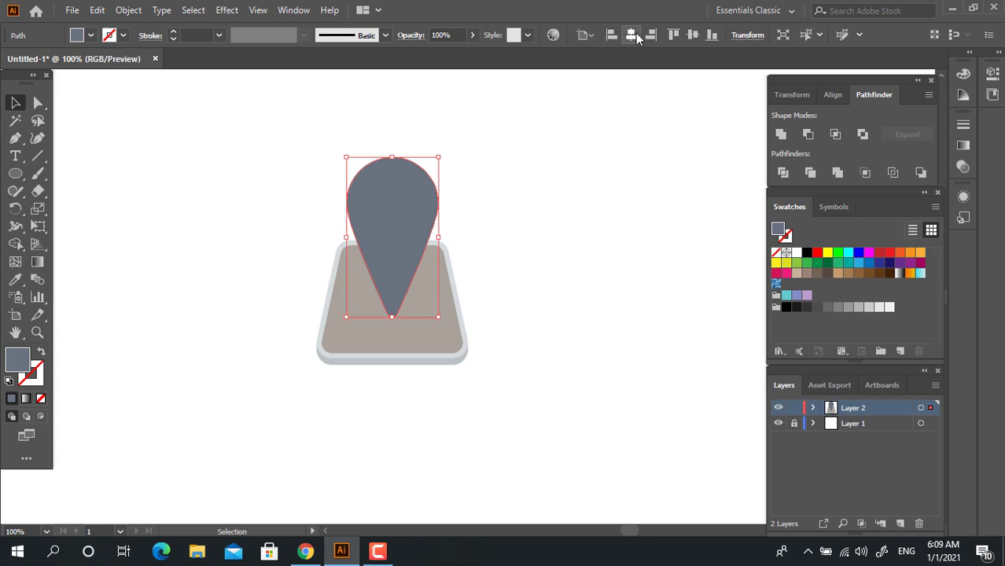
Step: Centre the pin vertically on the artboard, then raise it until its tip stands near the middle of the tile's surface
{"action": "left_click", "coordinate": [692, 38]}
{"action": "left_click", "coordinate": [444, 316]}
{"action": "left_click_drag", "start_coordinate": [401, 290], "coordinate": [403, 241]}
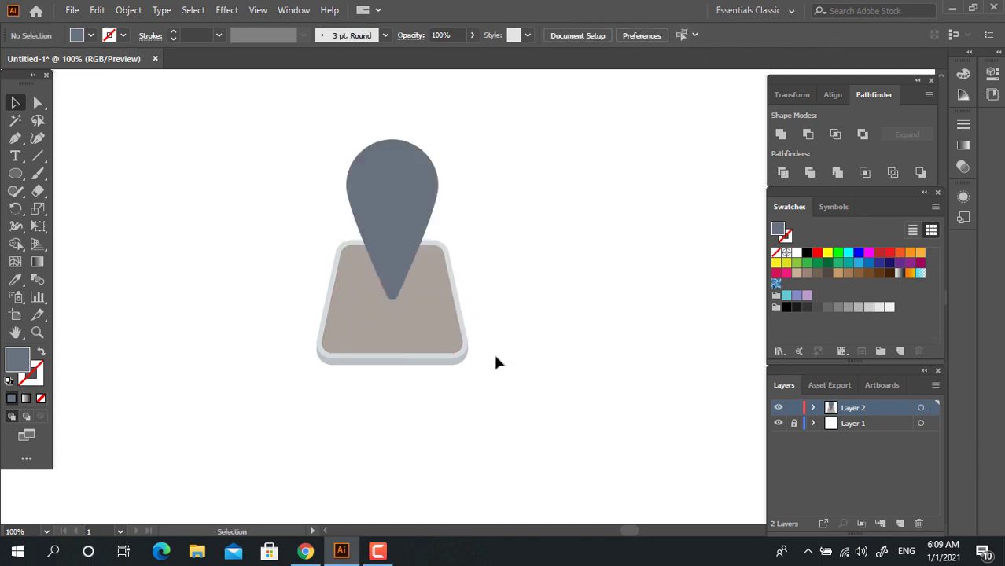
Step: Draw a circle with the Ellipse tool inside the pin's round head, leaving an even rim around it
{"action": "key", "text": "z"}
{"action": "left_click", "coordinate": [377, 195]}
{"action": "left_click", "coordinate": [15, 173]}
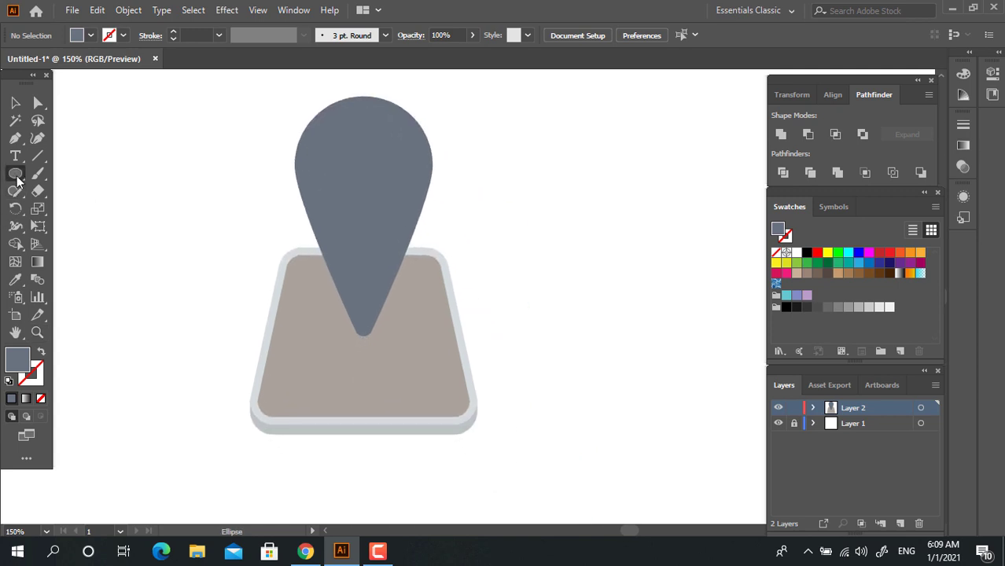
{"action": "left_click_drag", "start_coordinate": [315, 116], "coordinate": [415, 215]}
Step: Fill the circle in the pin's head with the light grey ACB0B5 and align it to the pin's horizontal centre
{"action": "left_click", "coordinate": [15, 279]}
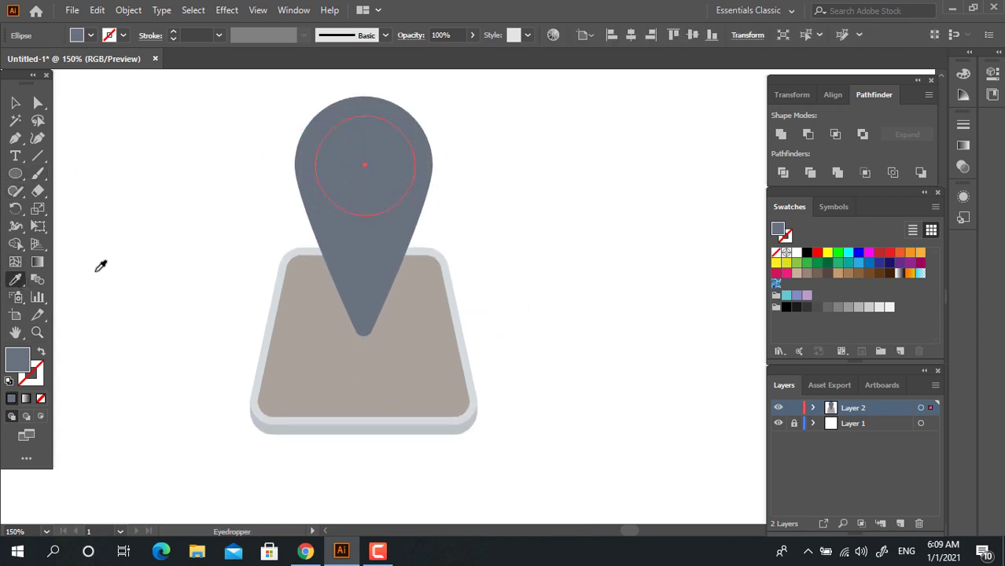
{"action": "double_click", "coordinate": [18, 360]}
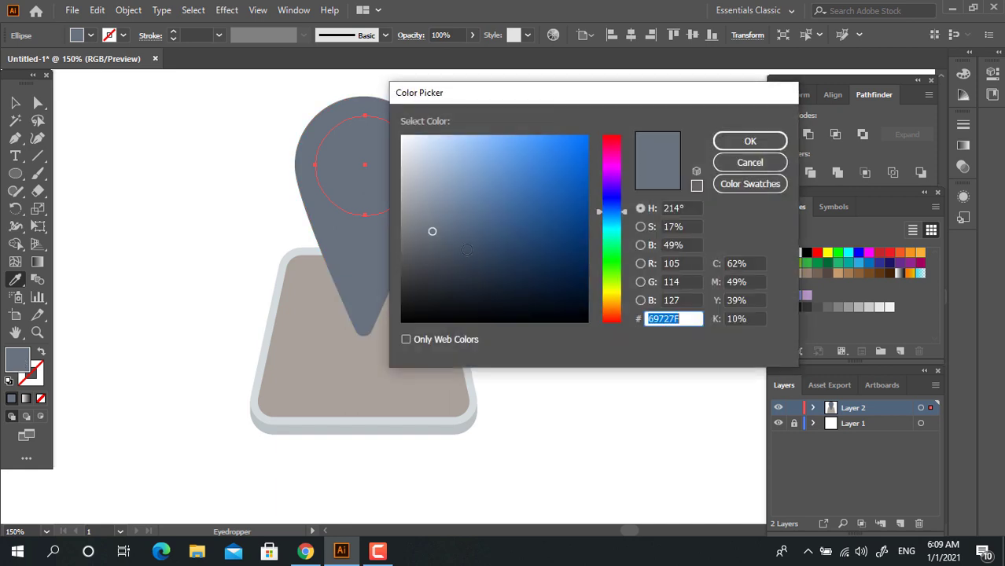
{"action": "type", "text": "ACB0B5"}
{"action": "key", "text": "Return"}
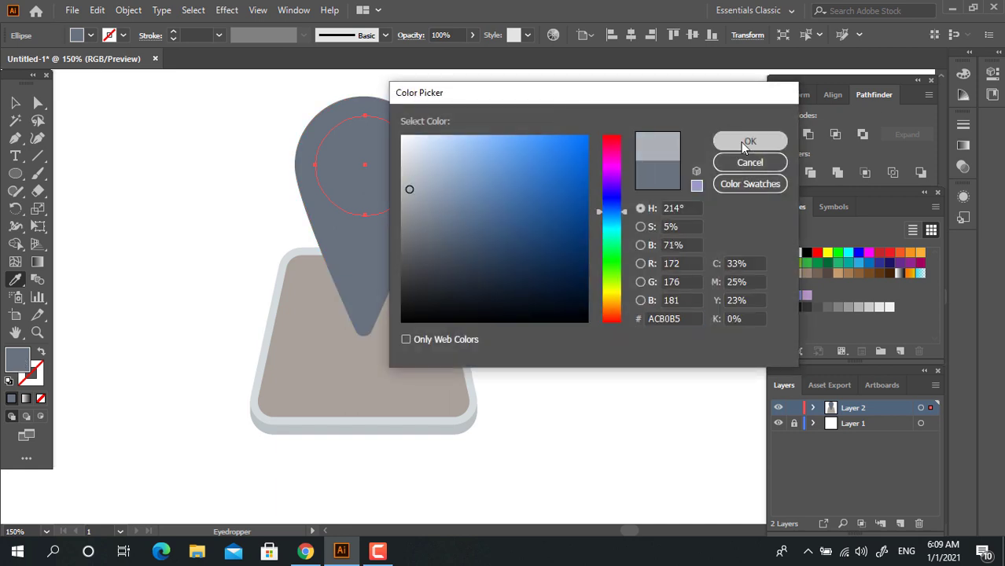
{"action": "key", "text": "v"}
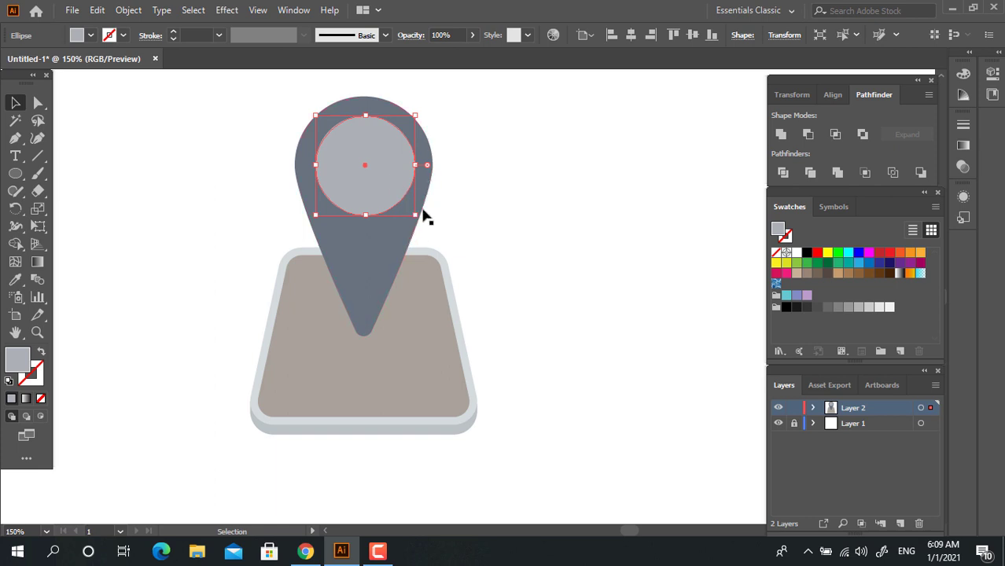
{"action": "left_click", "coordinate": [579, 200]}
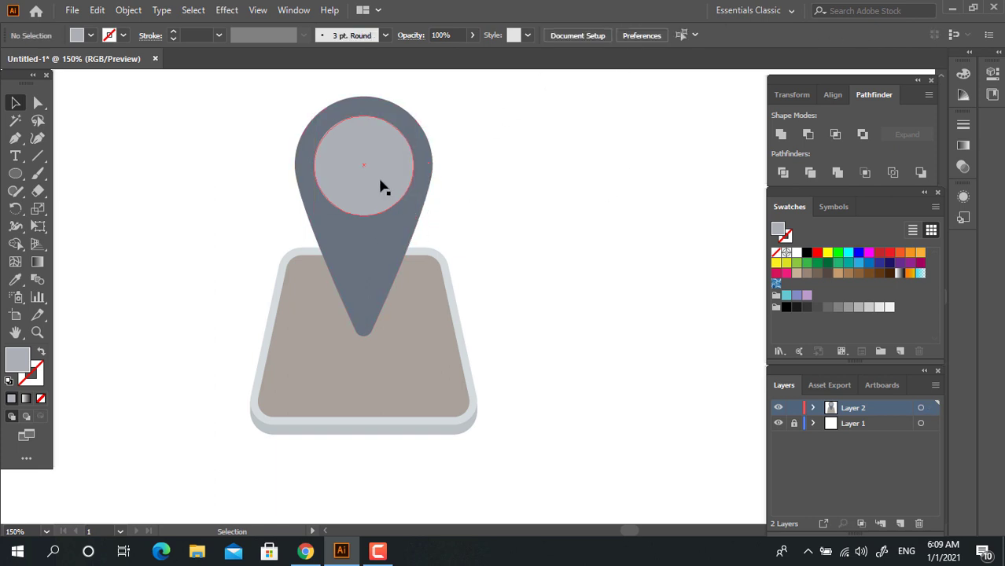
Step: Paste a copy of the light grey circle in front, shrink it concentrically to about half size, and select it with the pin and larger circle
{"action": "key", "text": "ctrl+a"}
{"action": "left_click", "coordinate": [97, 9]}
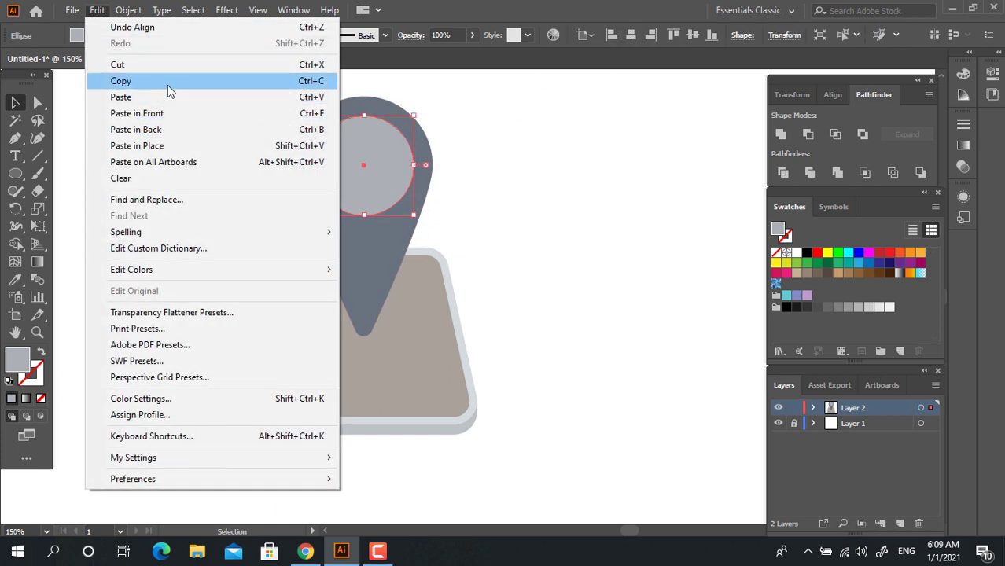
{"action": "left_click", "coordinate": [168, 83]}
{"action": "left_click", "coordinate": [72, 10]}
{"action": "mouse_move", "coordinate": [95, 8]}
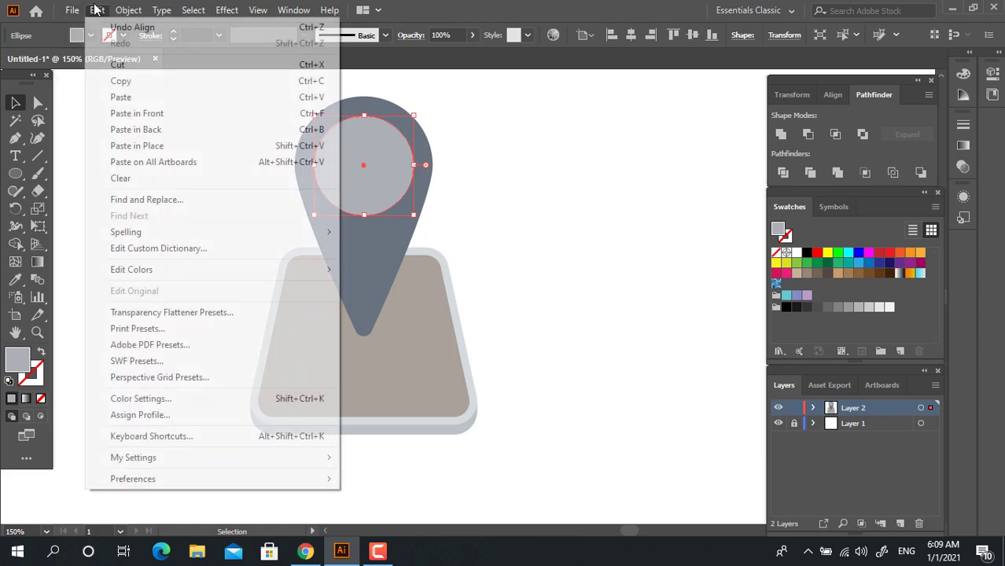
{"action": "left_click", "coordinate": [156, 113]}
{"action": "left_click_drag", "start_coordinate": [414, 215], "coordinate": [296, 133]}
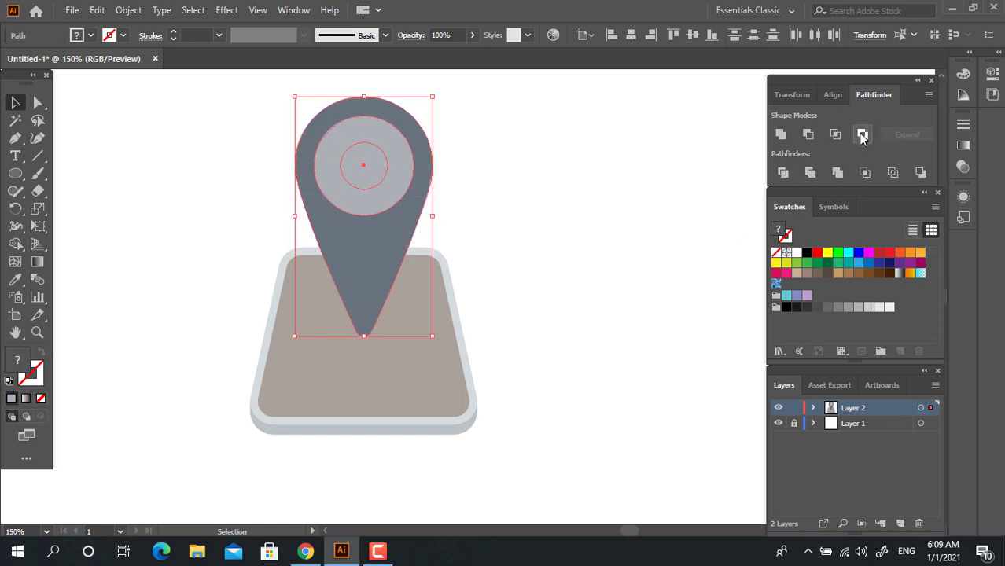
Step: Try the Exclude shape mode on the pin and its two circles, and undo it
{"action": "left_click", "coordinate": [862, 135]}
{"action": "left_click", "coordinate": [552, 346]}
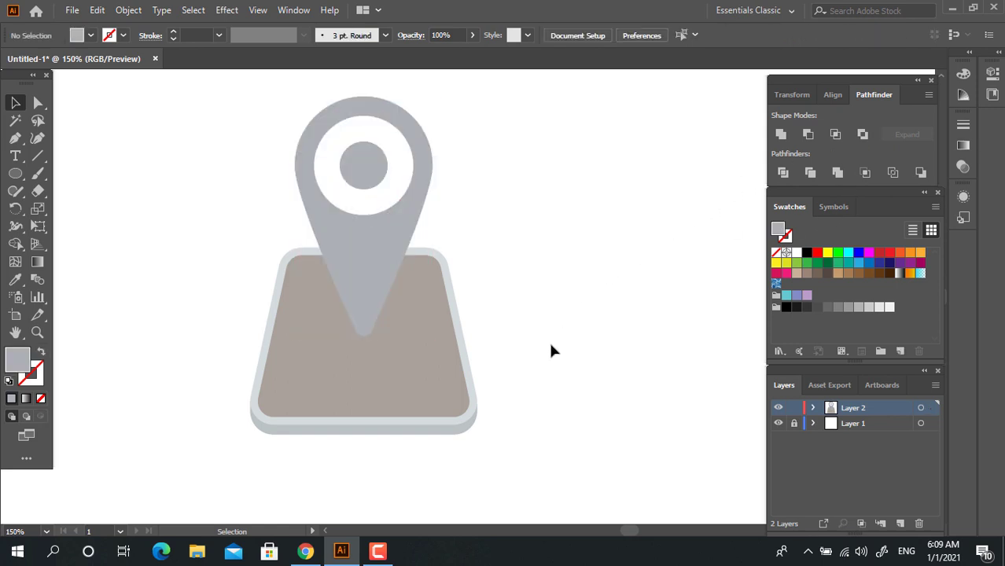
{"action": "left_click", "coordinate": [354, 269]}
{"action": "key", "text": "ctrl+z"}
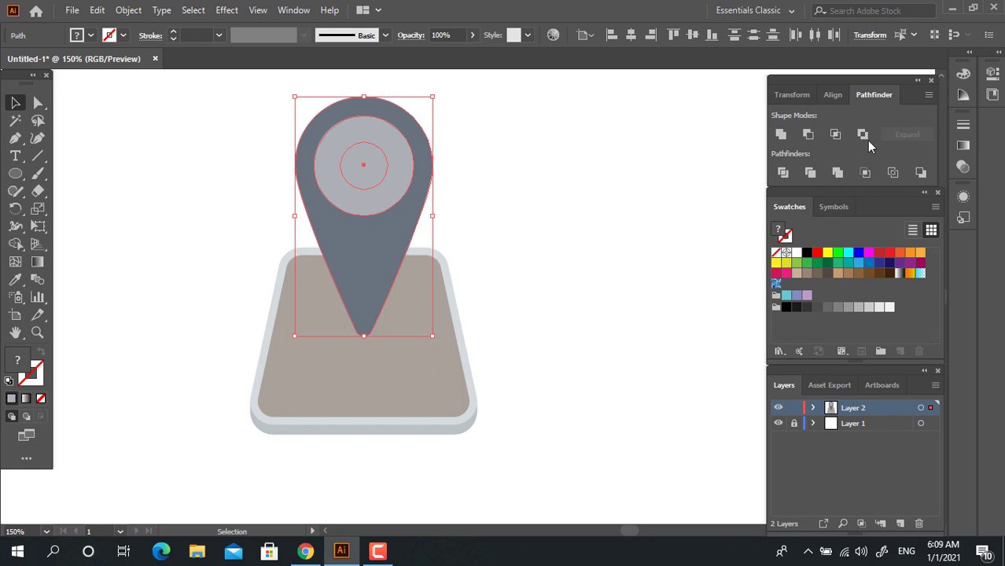
Step: Split the pin and its circles along their overlaps with Pathfinder, and delete the innermost circle to leave a hole
{"action": "left_click", "coordinate": [840, 135]}
{"action": "key", "text": "ctrl+z"}
{"action": "key", "text": "ctrl+z"}
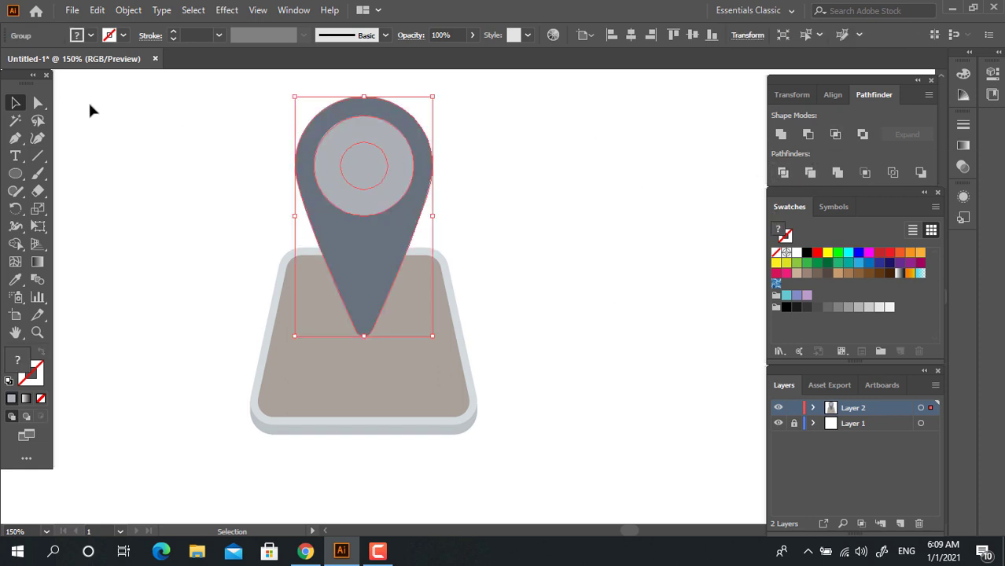
{"action": "left_click", "coordinate": [39, 103]}
{"action": "left_click", "coordinate": [195, 161]}
{"action": "left_click", "coordinate": [365, 160]}
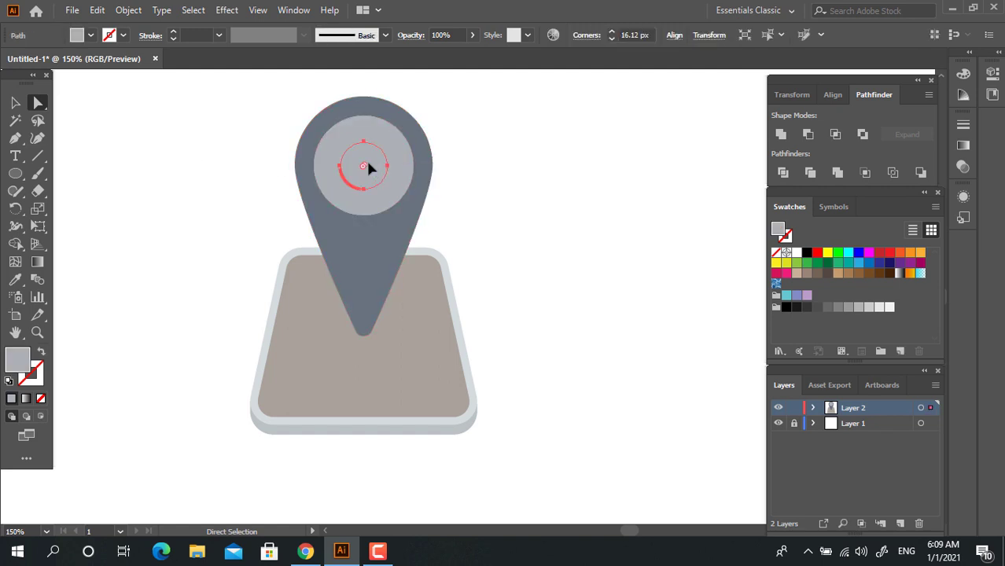
{"action": "key", "text": "Delete"}
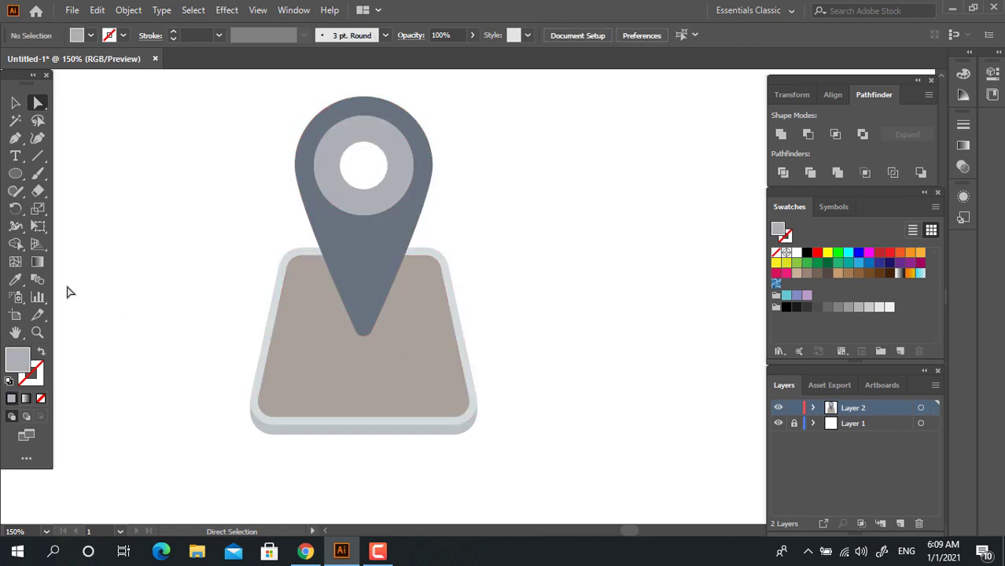
Step: Draw a flat ellipse around the pin's tip on the tile surface and fill it with the red E06363
{"action": "left_click", "coordinate": [15, 174]}
{"action": "left_click_drag", "start_coordinate": [339, 327], "coordinate": [409, 358]}
{"action": "left_click_drag", "start_coordinate": [627, 296], "coordinate": [624, 322]}
{"action": "left_click", "coordinate": [507, 157]}
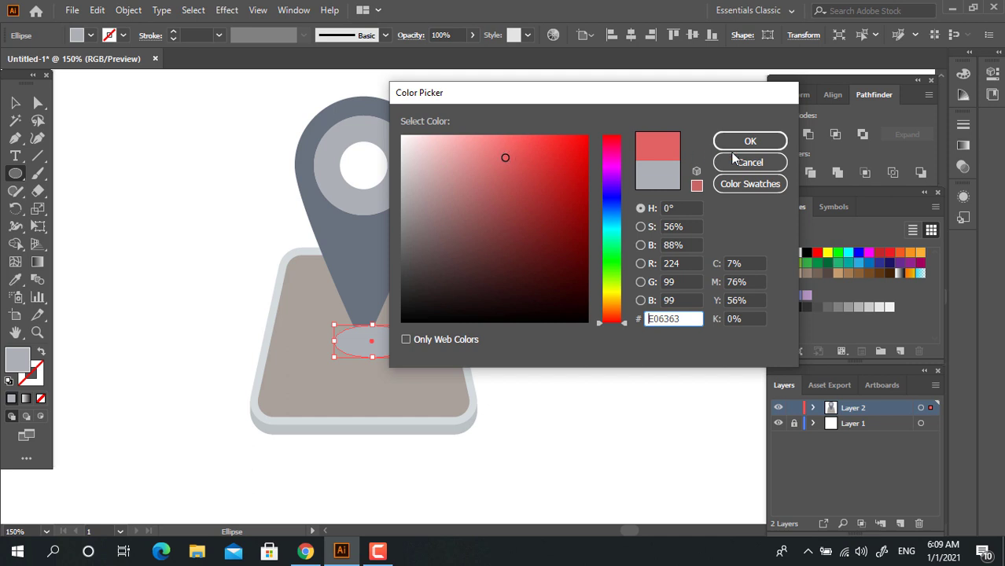
{"action": "left_click", "coordinate": [735, 143]}
Step: Centre the red ellipse horizontally and move it up slightly so its middle sits on the pin's tip
{"action": "left_click", "coordinate": [15, 102]}
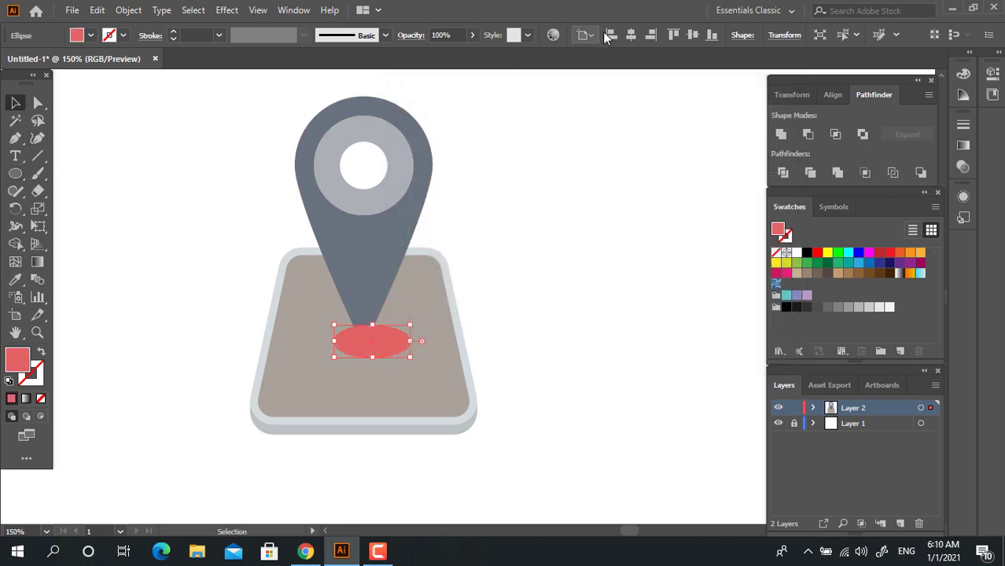
{"action": "left_click", "coordinate": [629, 37]}
{"action": "left_click", "coordinate": [434, 312]}
{"action": "left_click_drag", "start_coordinate": [381, 349], "coordinate": [380, 343]}
Step: Bring the pin group to the front so its tip lies over the red ellipse
{"action": "left_click", "coordinate": [387, 257]}
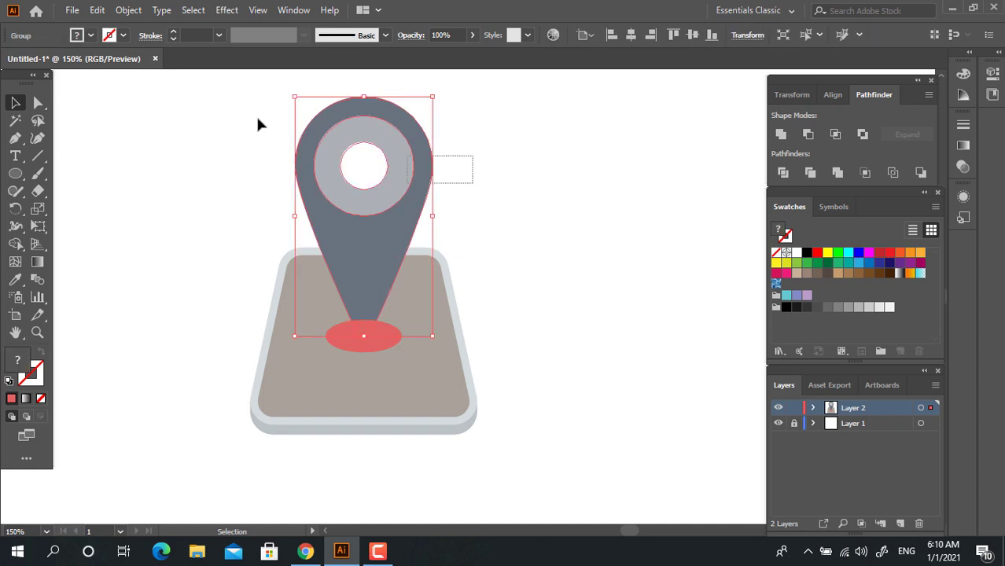
{"action": "right_click", "coordinate": [355, 144]}
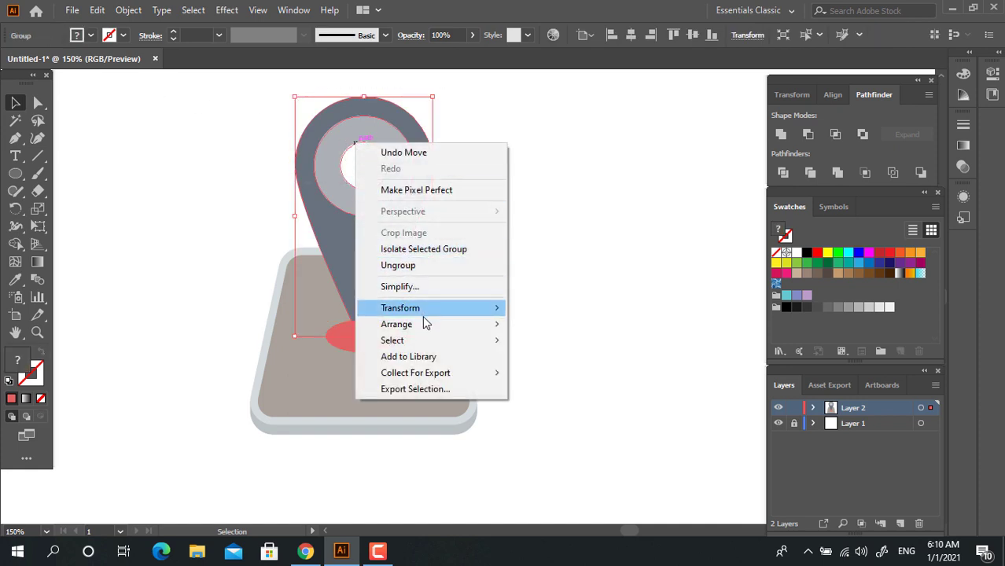
{"action": "mouse_move", "coordinate": [424, 324]}
{"action": "left_click", "coordinate": [632, 323]}
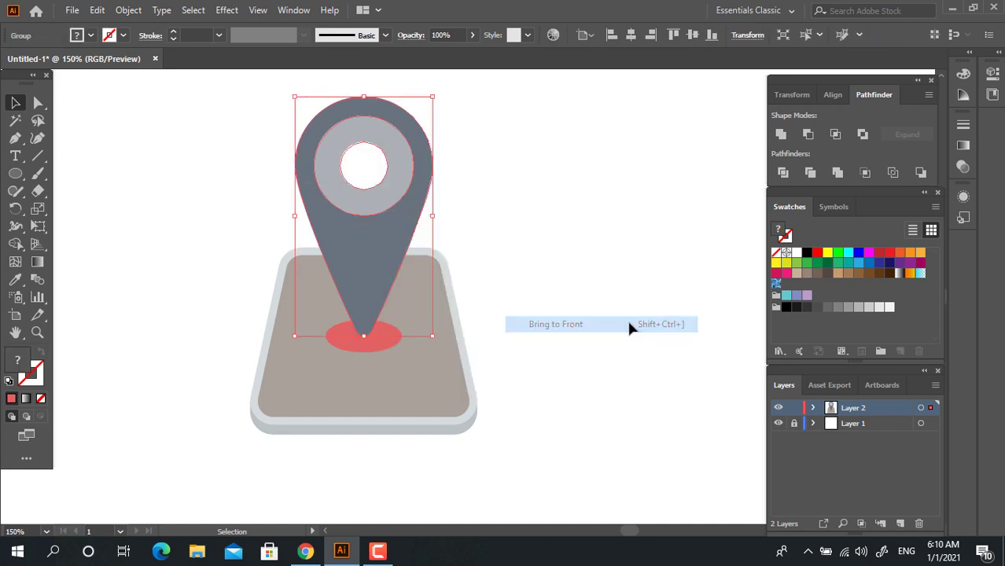
{"action": "left_click", "coordinate": [630, 399]}
Step: Draw a four-cornered shadow shape with the Pen tool from the pin's tip out past the tile's right edge and back across the pin
{"action": "key", "text": "z"}
{"action": "left_click", "coordinate": [446, 340]}
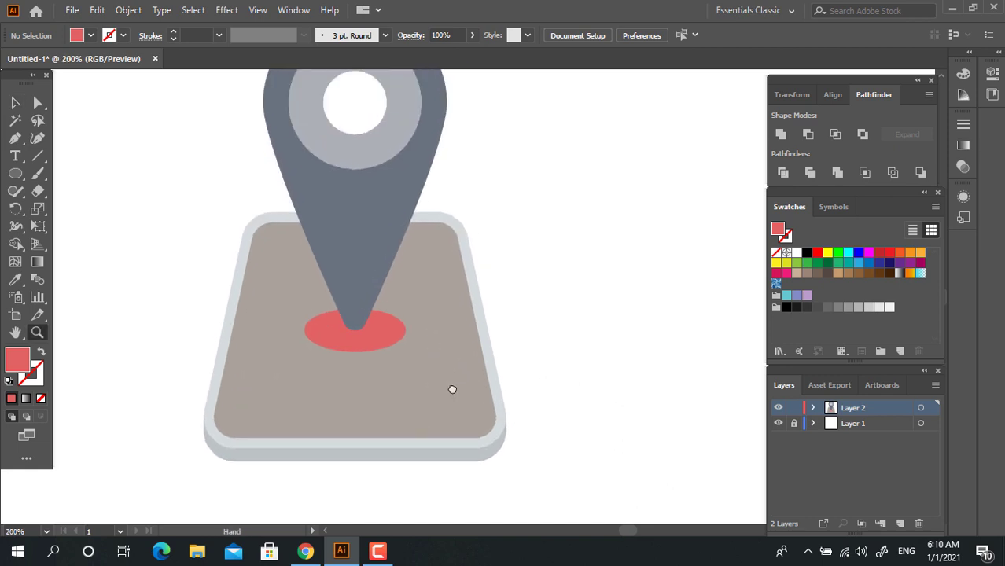
{"action": "left_click_drag", "start_coordinate": [450, 388], "coordinate": [450, 398]}
{"action": "scroll", "coordinate": [463, 404], "scroll_direction": "up", "scroll_amount": 1}
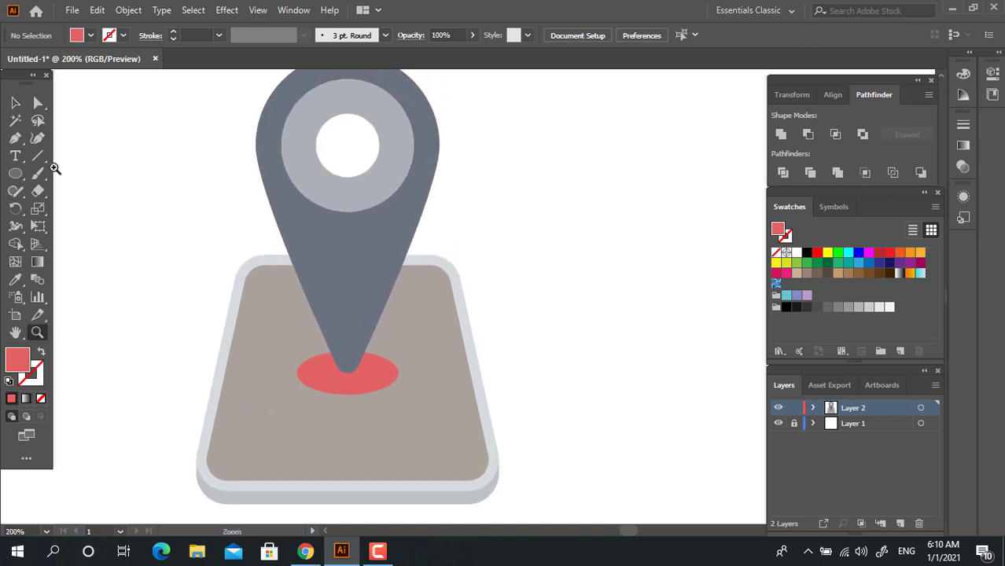
{"action": "left_click", "coordinate": [15, 137]}
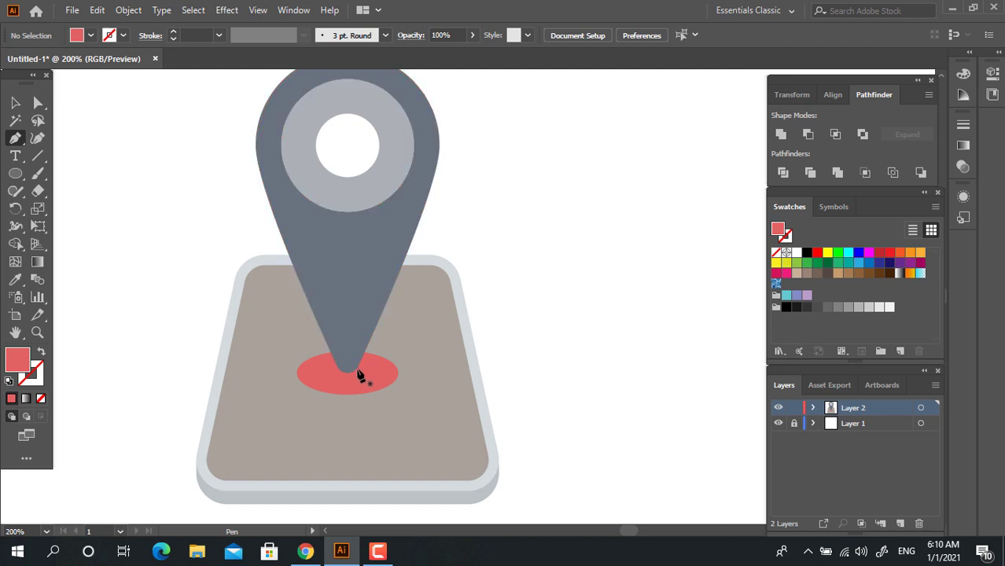
{"action": "left_click", "coordinate": [360, 365]}
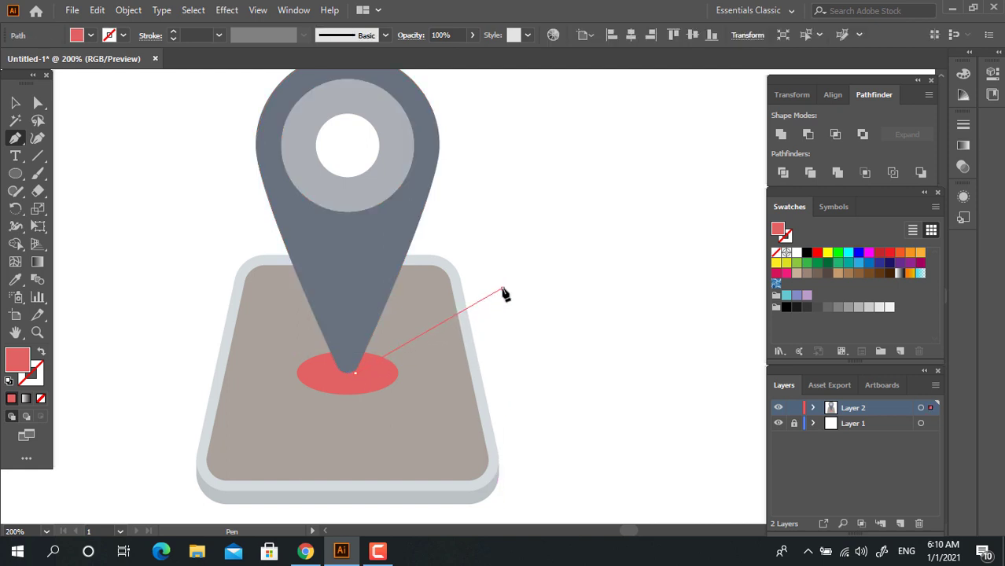
{"action": "left_click", "coordinate": [501, 288]}
{"action": "left_click", "coordinate": [406, 203]}
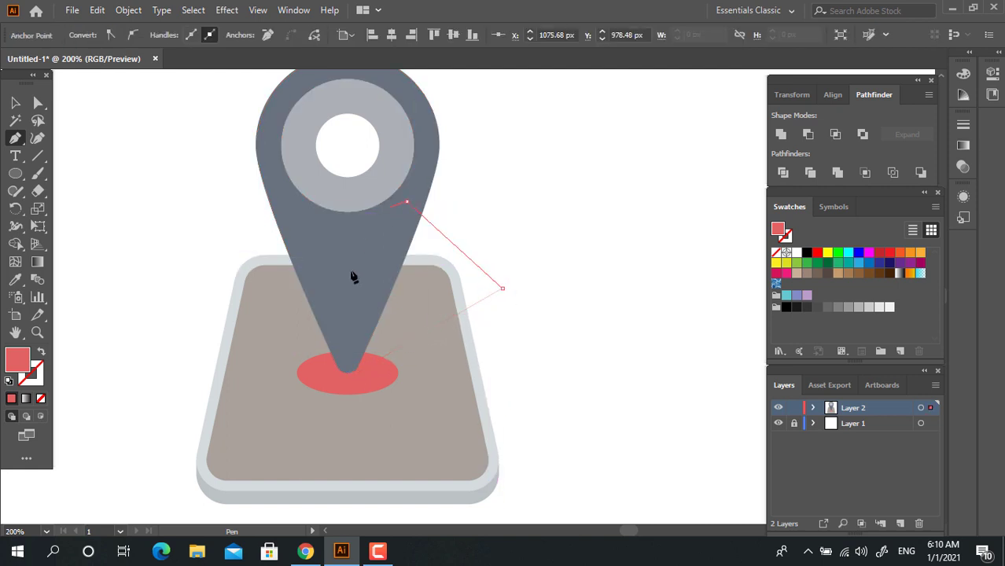
{"action": "left_click", "coordinate": [347, 371]}
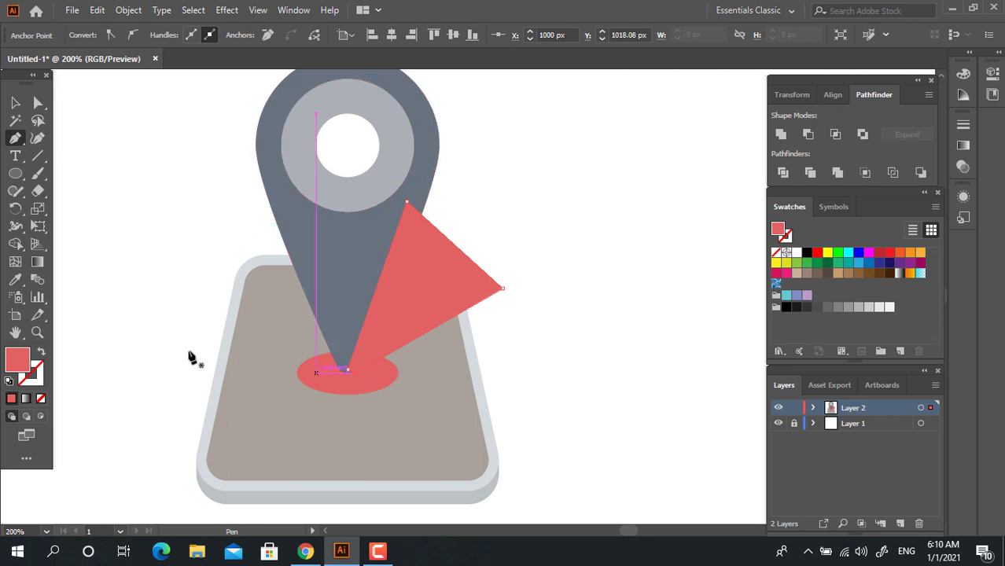
Step: Fill the shadow shape with the dark brown 3F3A36, starting from the tile surface's sampled colour
{"action": "left_click", "coordinate": [15, 280]}
{"action": "left_click", "coordinate": [396, 427]}
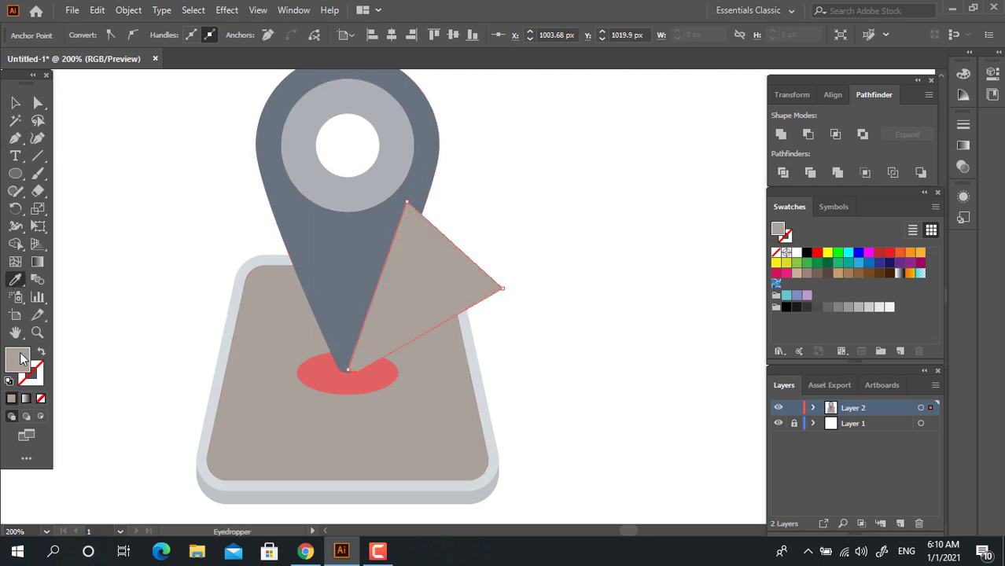
{"action": "double_click", "coordinate": [21, 355]}
{"action": "left_click", "coordinate": [428, 276]}
{"action": "left_click", "coordinate": [757, 147]}
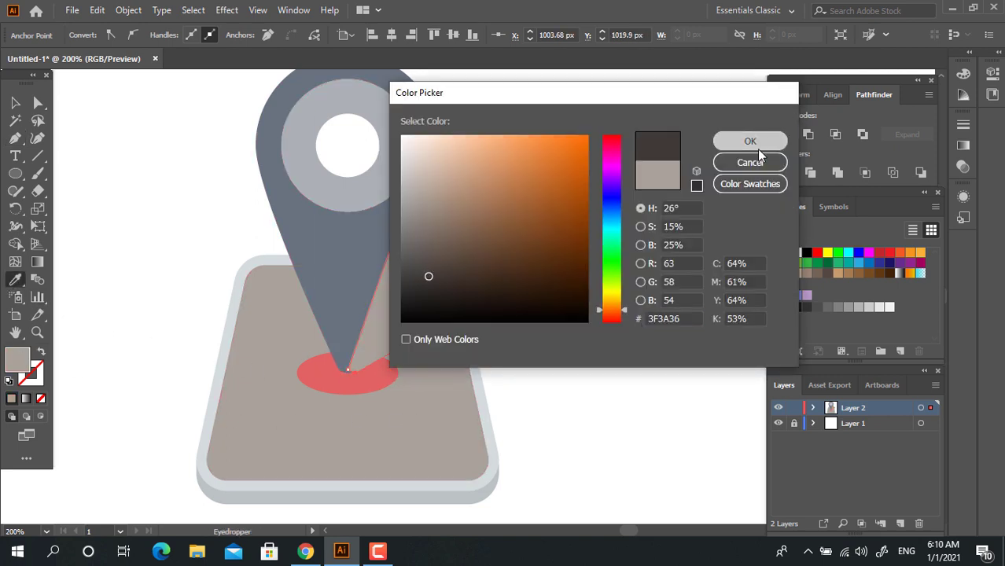
Step: Bring the pin group forward so it covers the part of the shadow shape that overlaps it
{"action": "key", "text": "v"}
{"action": "left_click", "coordinate": [341, 361]}
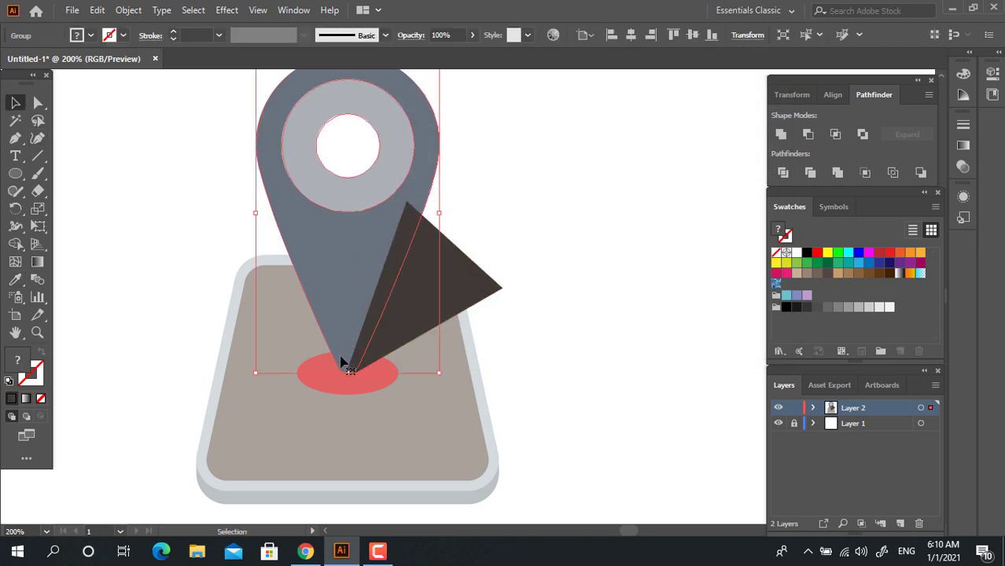
{"action": "right_click", "coordinate": [423, 342]}
{"action": "mouse_move", "coordinate": [439, 404]}
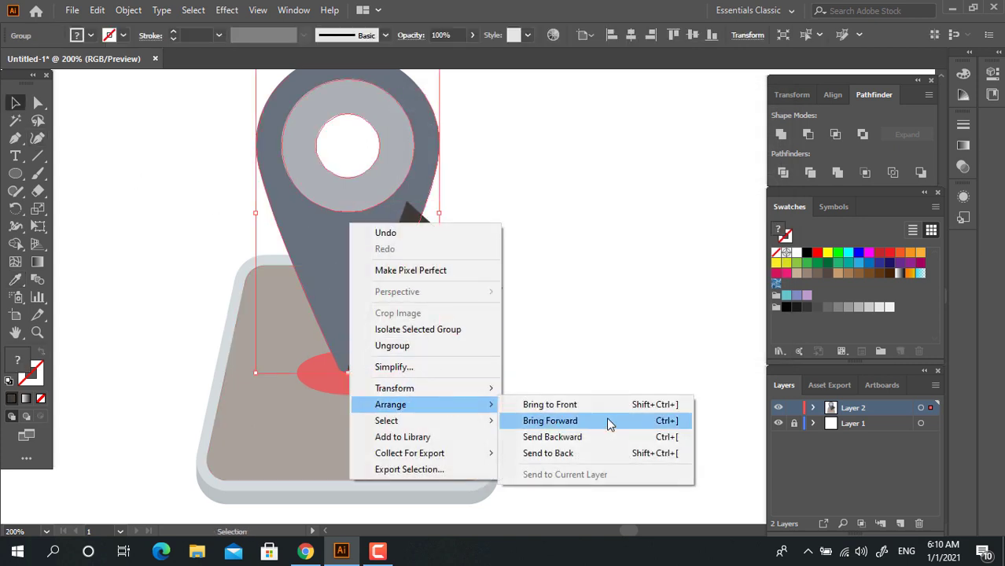
{"action": "left_click", "coordinate": [610, 425]}
Step: Lower the dark shadow shape's opacity to 14% and deselect it
{"action": "left_click", "coordinate": [476, 279]}
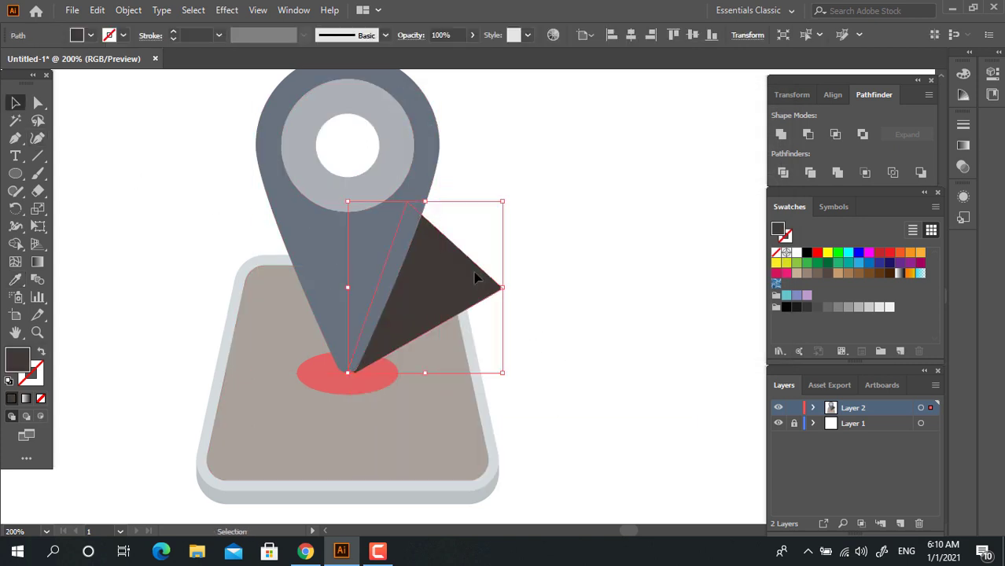
{"action": "left_click", "coordinate": [470, 35]}
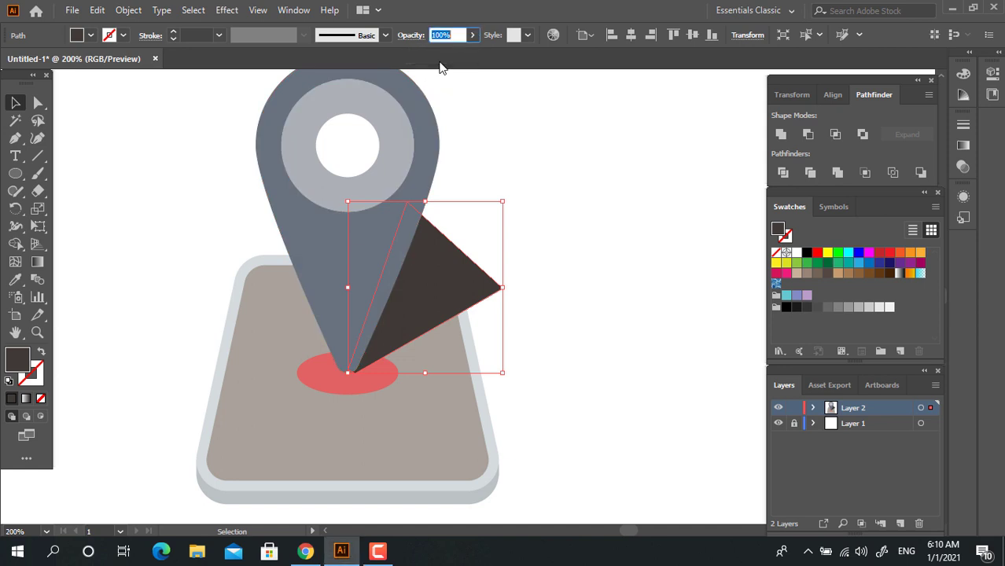
{"action": "left_click", "coordinate": [474, 38]}
{"action": "left_click", "coordinate": [436, 54]}
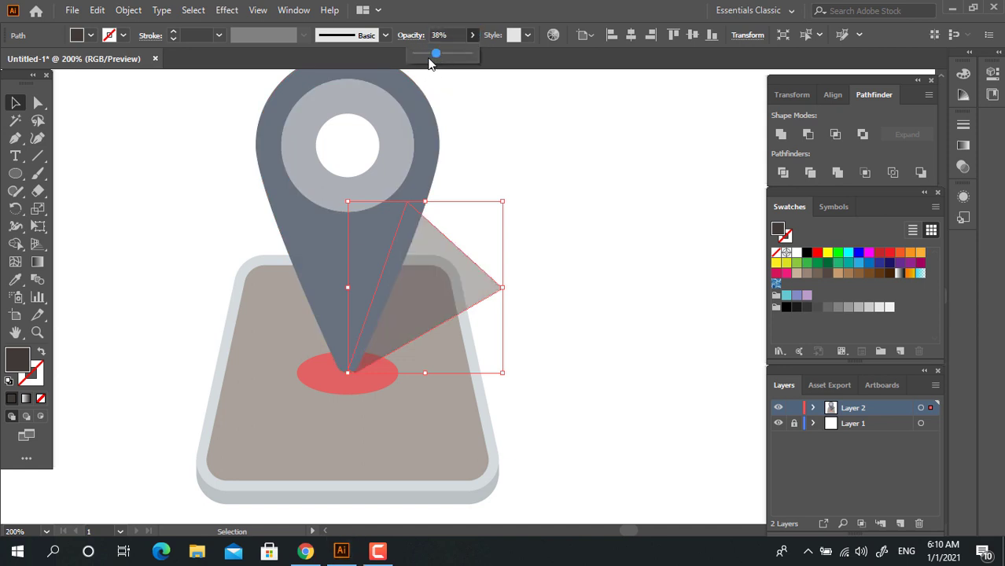
{"action": "left_click", "coordinate": [423, 56]}
{"action": "left_click", "coordinate": [570, 309]}
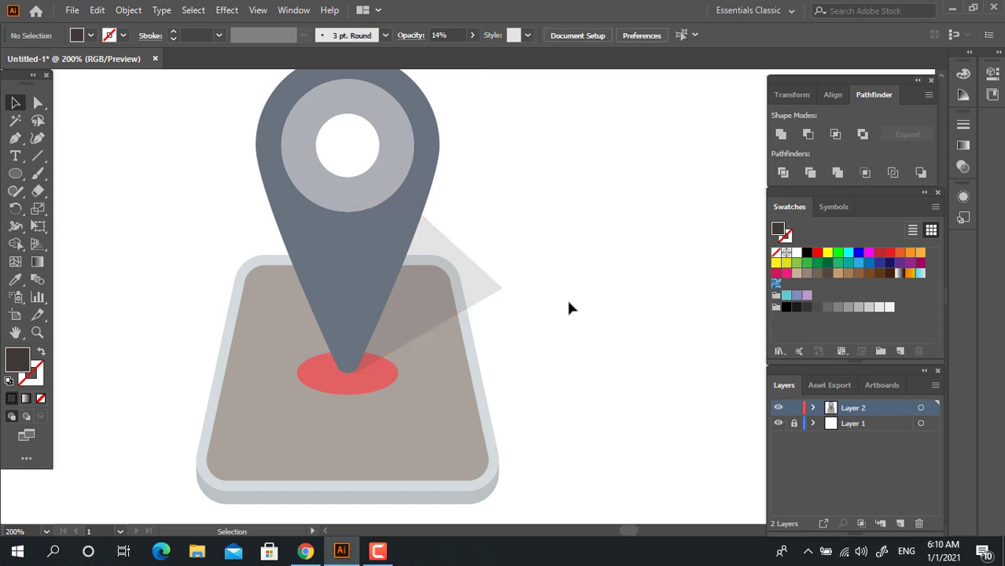
Step: Divide the shadow and the tile shapes along their overlapping outlines with Pathfinder
{"action": "left_click_drag", "start_coordinate": [532, 359], "coordinate": [380, 346]}
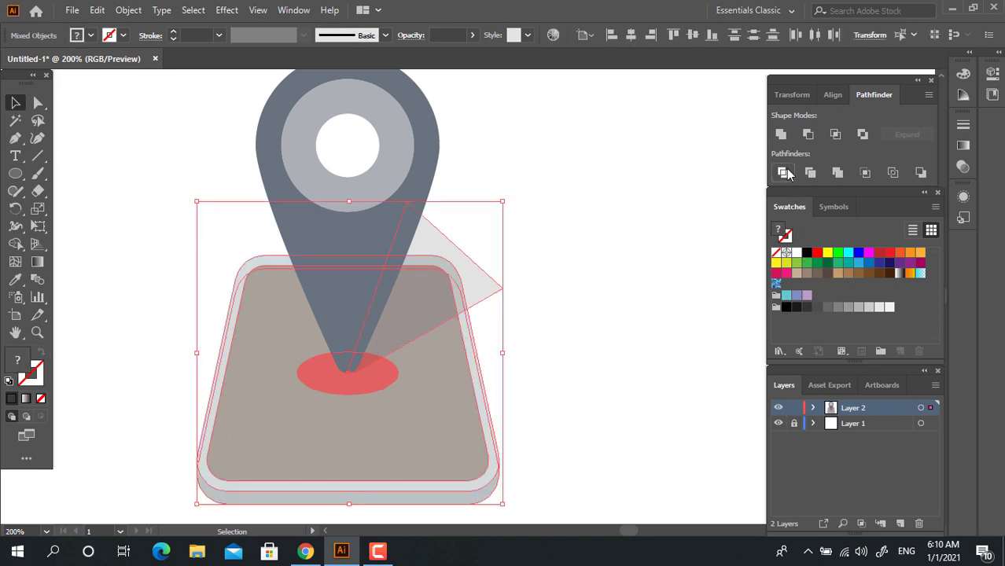
{"action": "key", "text": "ctrl+g"}
{"action": "right_click", "coordinate": [457, 310]}
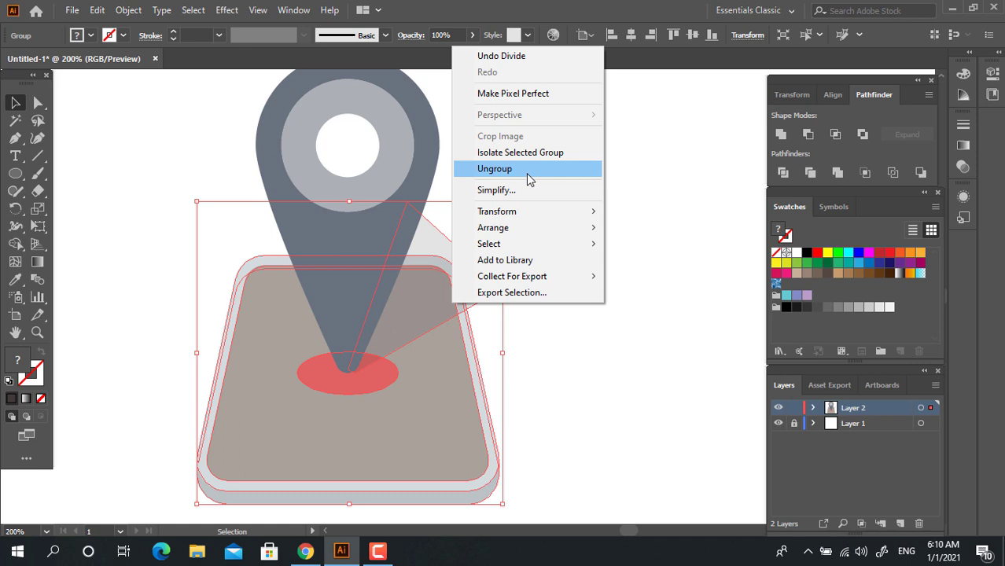
{"action": "left_click", "coordinate": [570, 408]}
Step: Delete the piece of the divided shadow that extends beyond the tile's edge
{"action": "left_click", "coordinate": [81, 173]}
{"action": "left_click", "coordinate": [38, 103]}
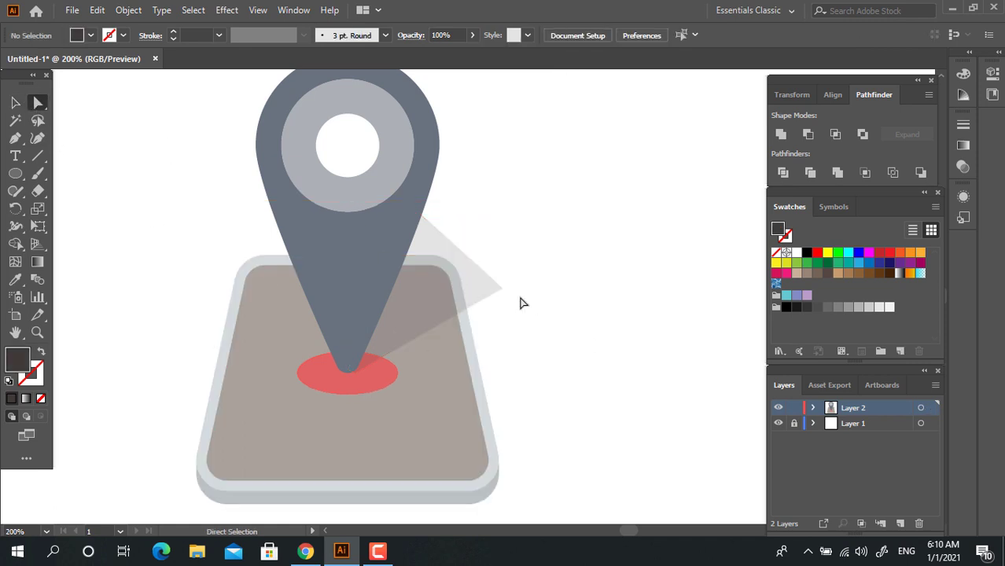
{"action": "left_click", "coordinate": [483, 289]}
{"action": "key", "text": "Delete"}
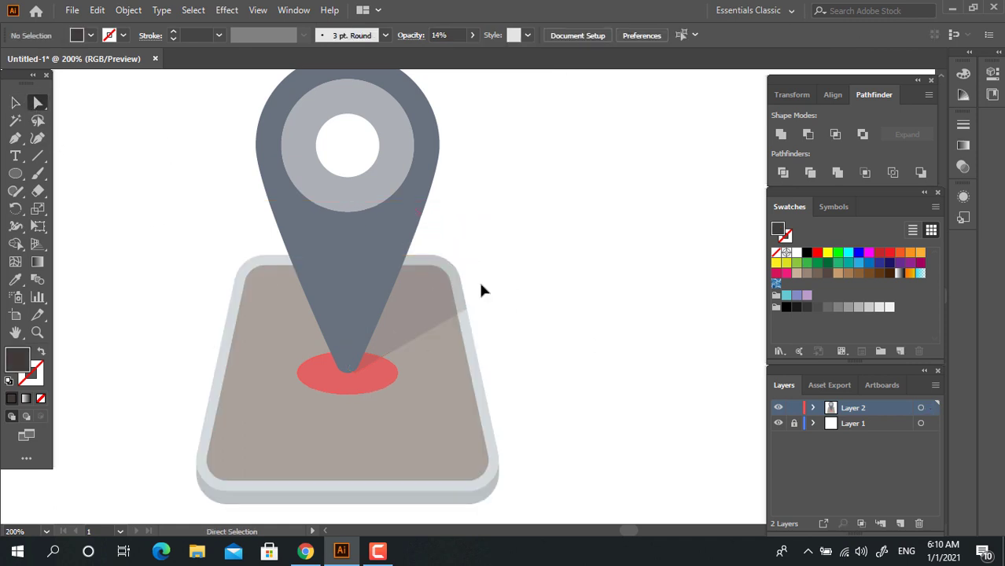
Step: Group the pin, red ellipse, shadow and tile into one object
{"action": "key", "text": "z"}
{"action": "left_click", "coordinate": [557, 277], "text": "alt"}
{"action": "left_click_drag", "start_coordinate": [528, 309], "coordinate": [549, 307]}
{"action": "left_click", "coordinate": [15, 103]}
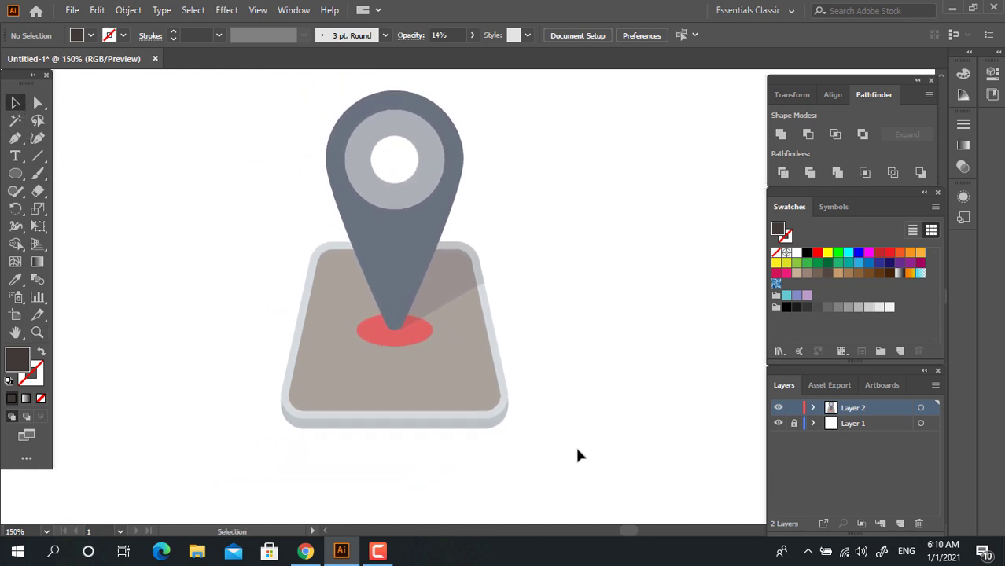
{"action": "left_click_drag", "start_coordinate": [577, 454], "coordinate": [184, 97]}
{"action": "right_click", "coordinate": [422, 354]}
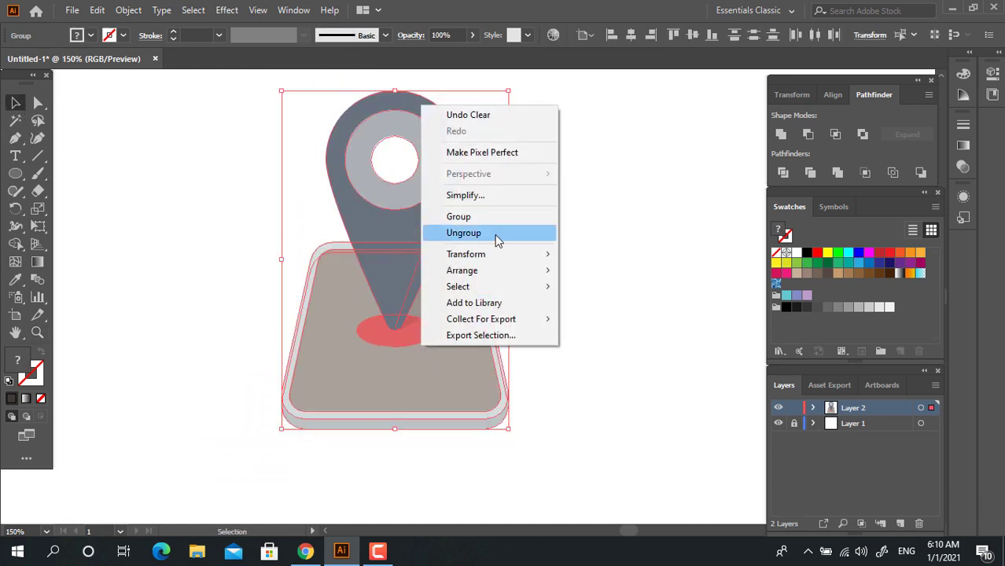
{"action": "left_click", "coordinate": [494, 236]}
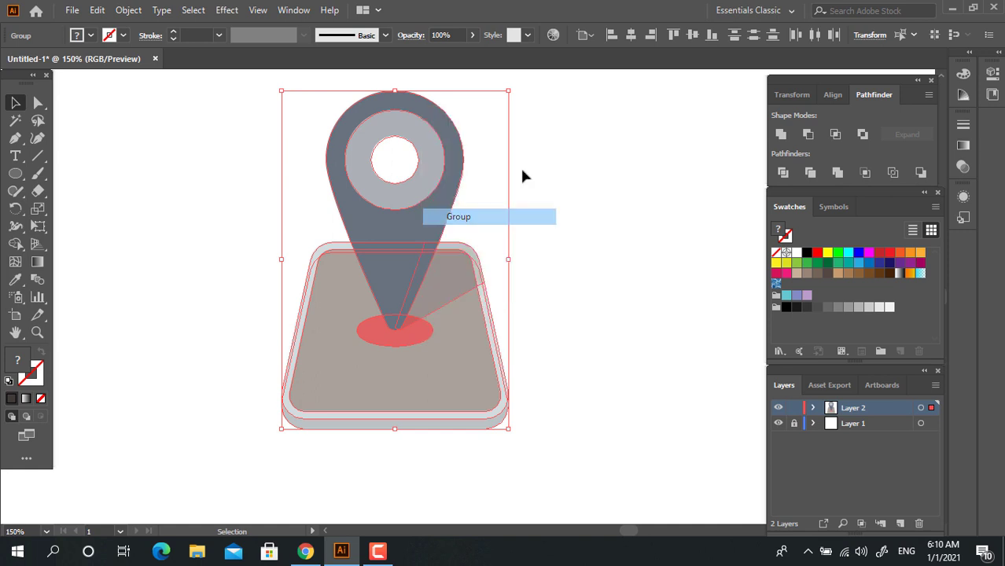
Step: Centre the grouped illustration vertically and deselect it
{"action": "left_click", "coordinate": [692, 36]}
{"action": "left_click", "coordinate": [647, 198]}
{"action": "left_click_drag", "start_coordinate": [587, 343], "coordinate": [609, 310]}
{"action": "key", "text": "z"}
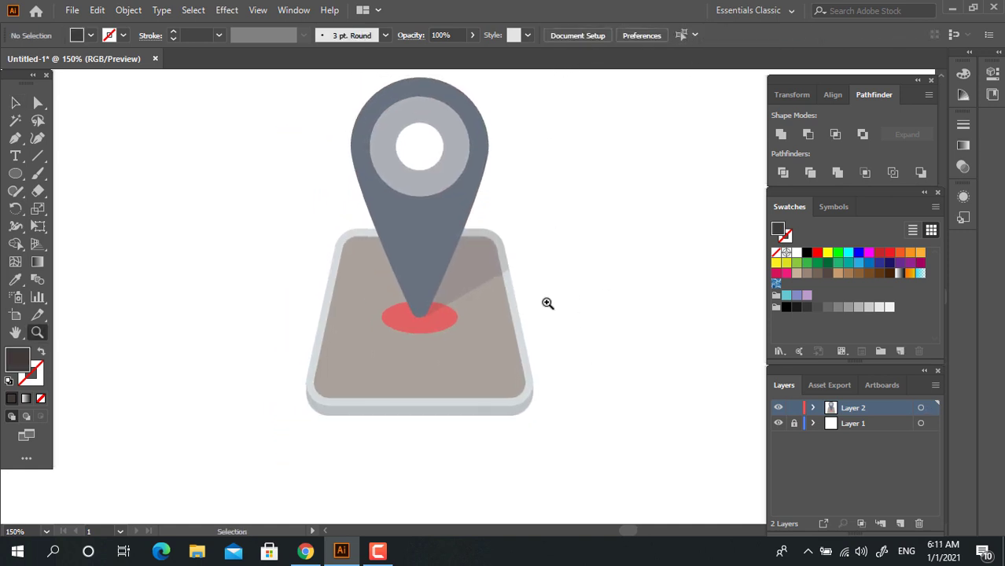
{"action": "left_click", "coordinate": [15, 102]}
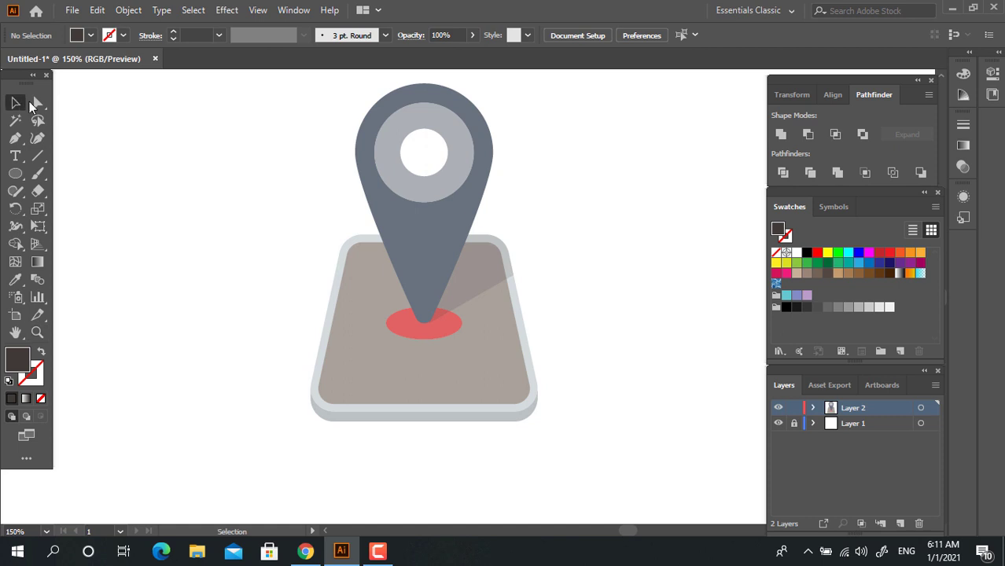